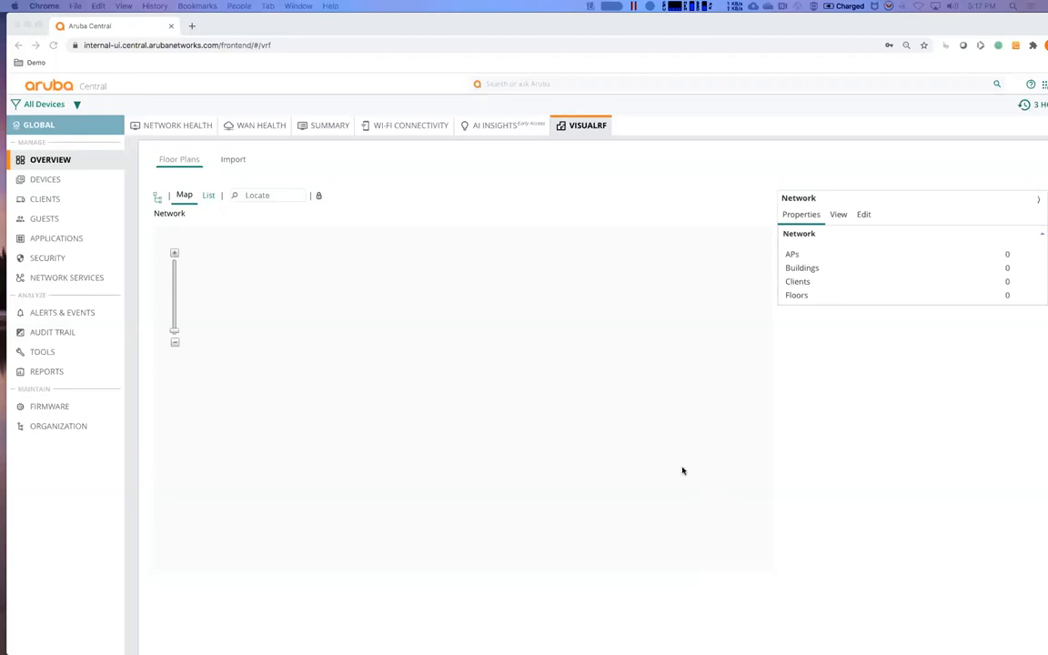
Create a new campus named Campus 1 on the empty VisualRF network map.
left_click_drag(792, 26, 781, 28)
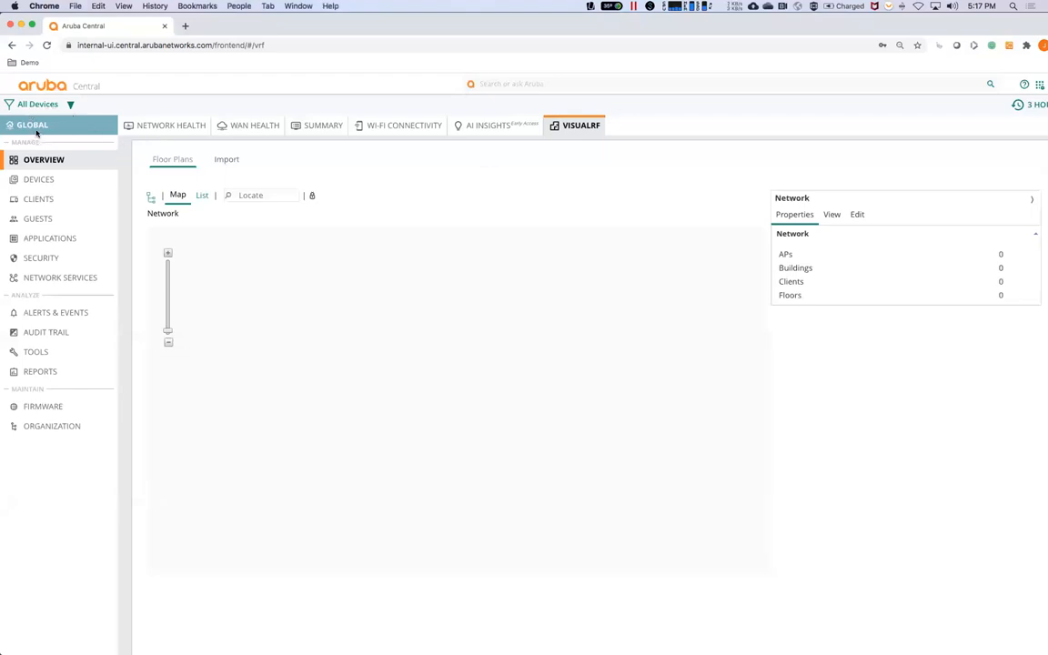
left_click(583, 127)
right_click(483, 331)
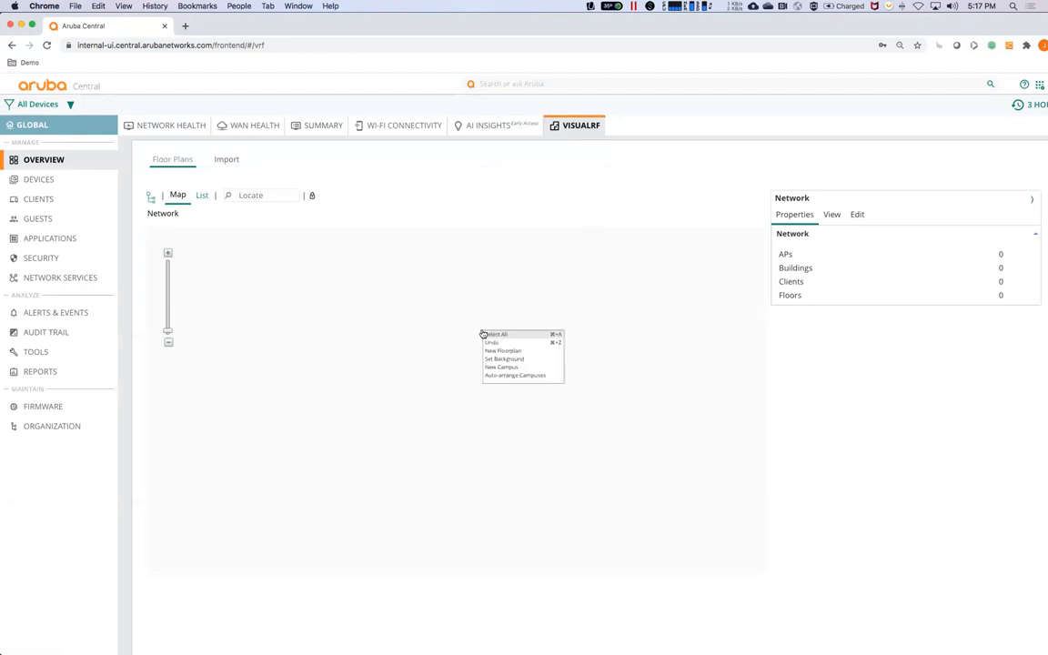
left_click(515, 368)
left_click(608, 310)
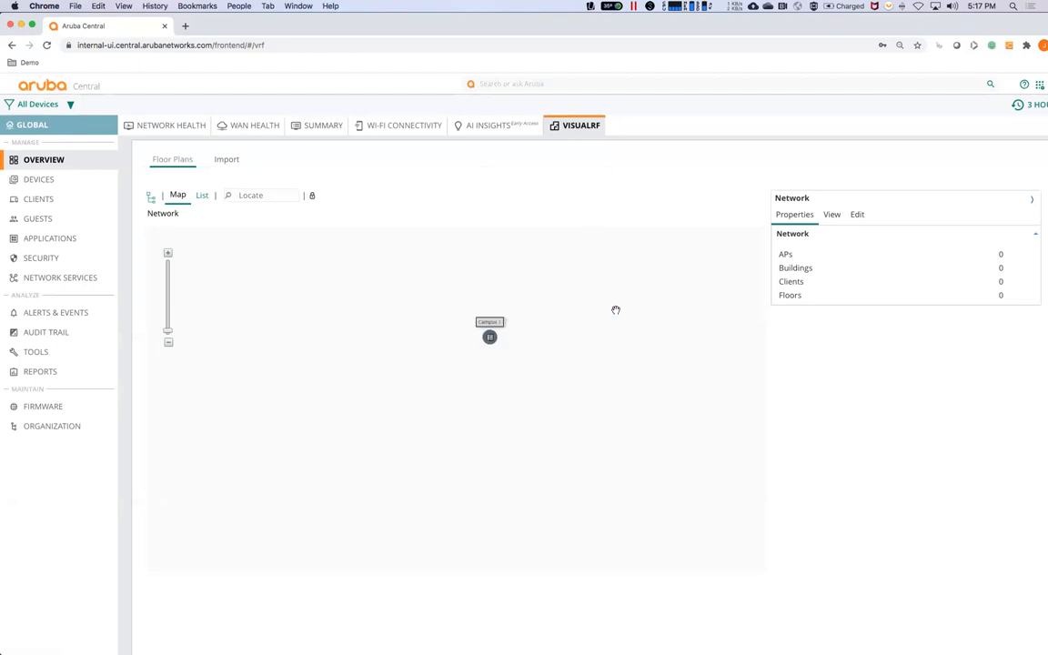
Open Campus 1 and create Building 1 in it with a 10 ft ceiling height and 10 dBm attenuation.
left_click(490, 338)
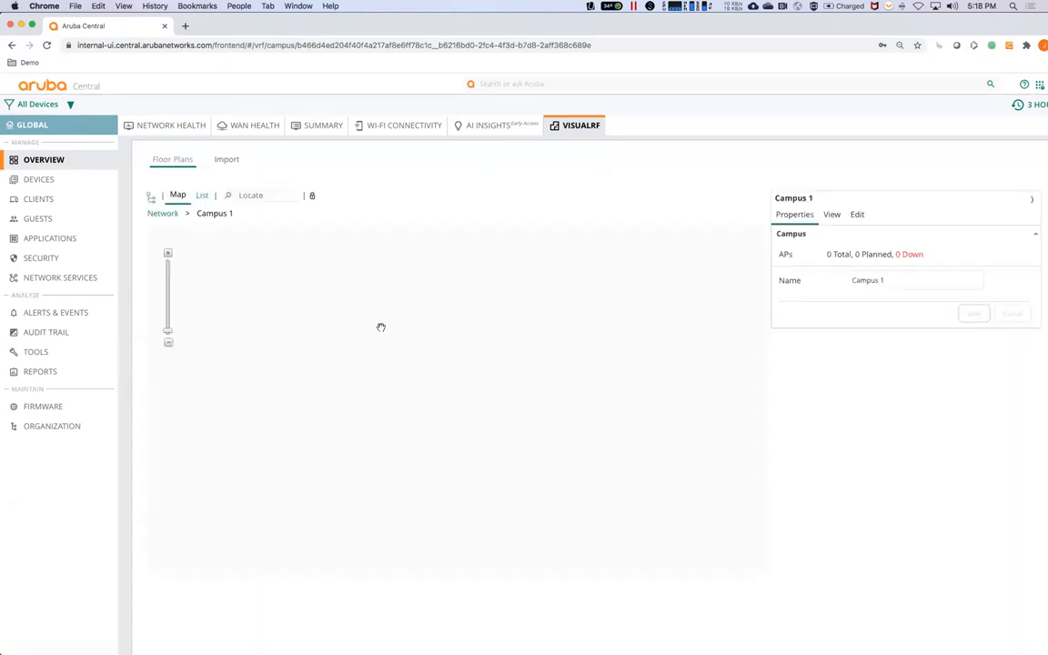
right_click(426, 329)
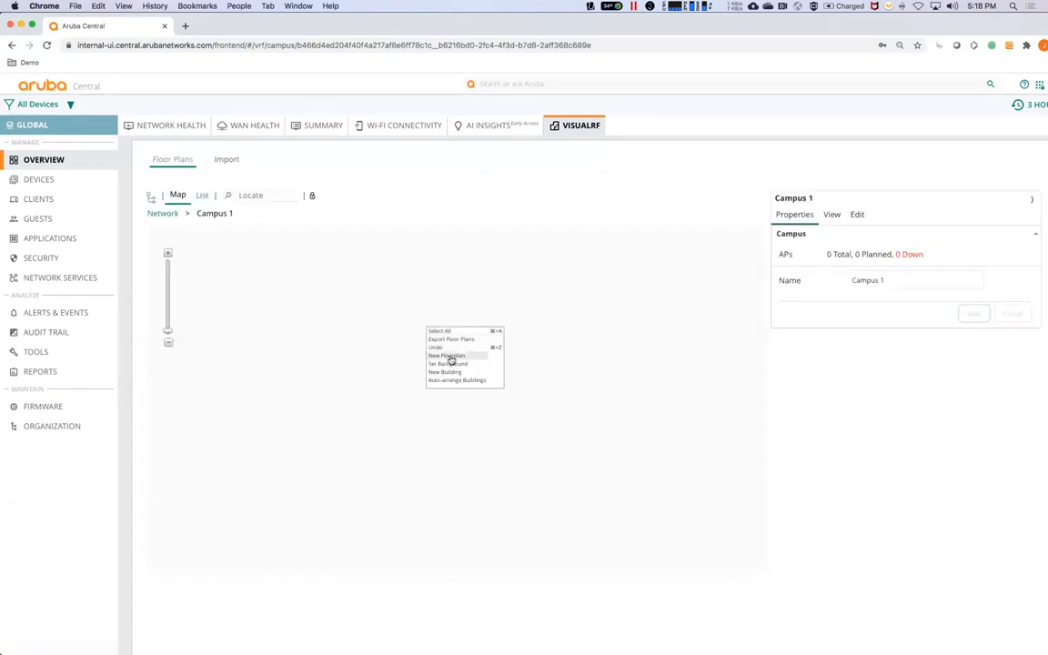
left_click(463, 377)
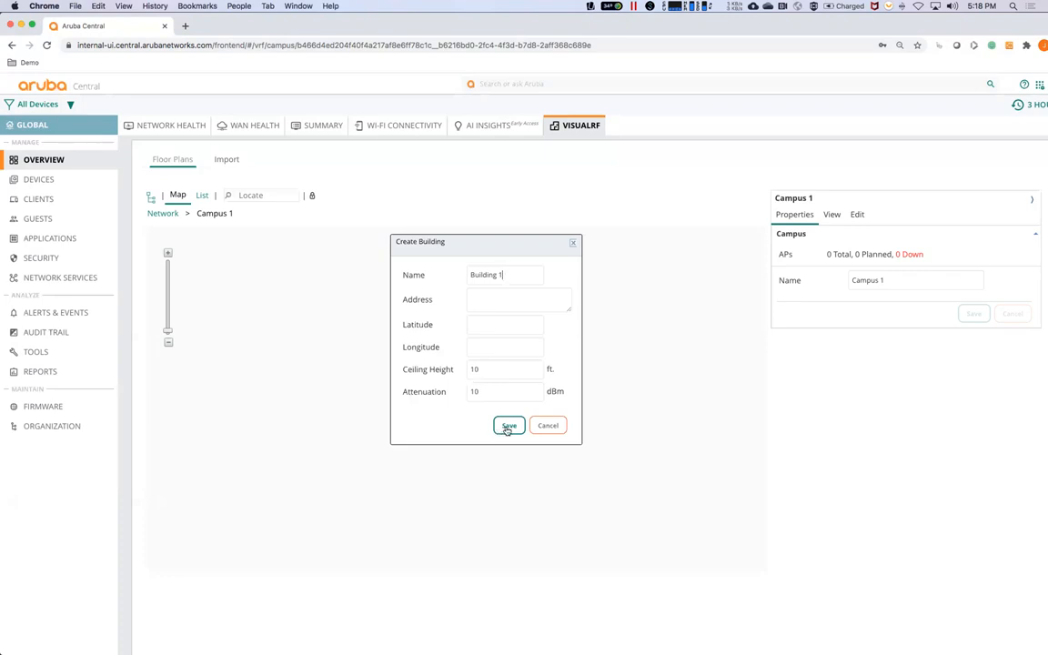
left_click(508, 425)
Open Building 1 and start a new floorplan using the file Screen Shot 2020-07-09 at 5.15.00 PM.
left_click(433, 334)
double_click(433, 334)
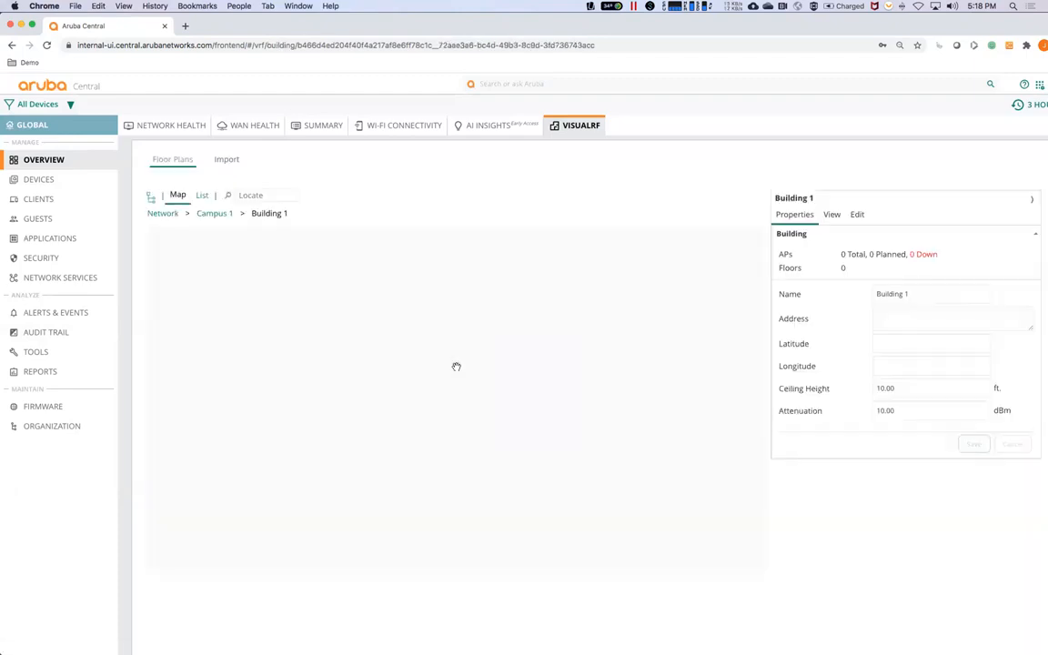
right_click(470, 375)
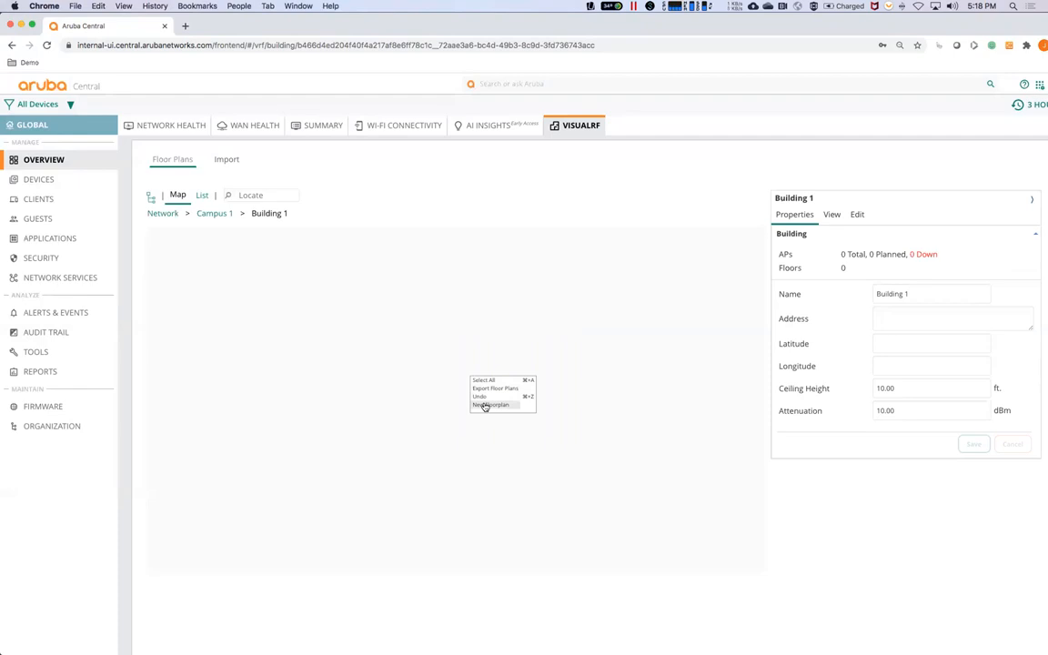
left_click(486, 405)
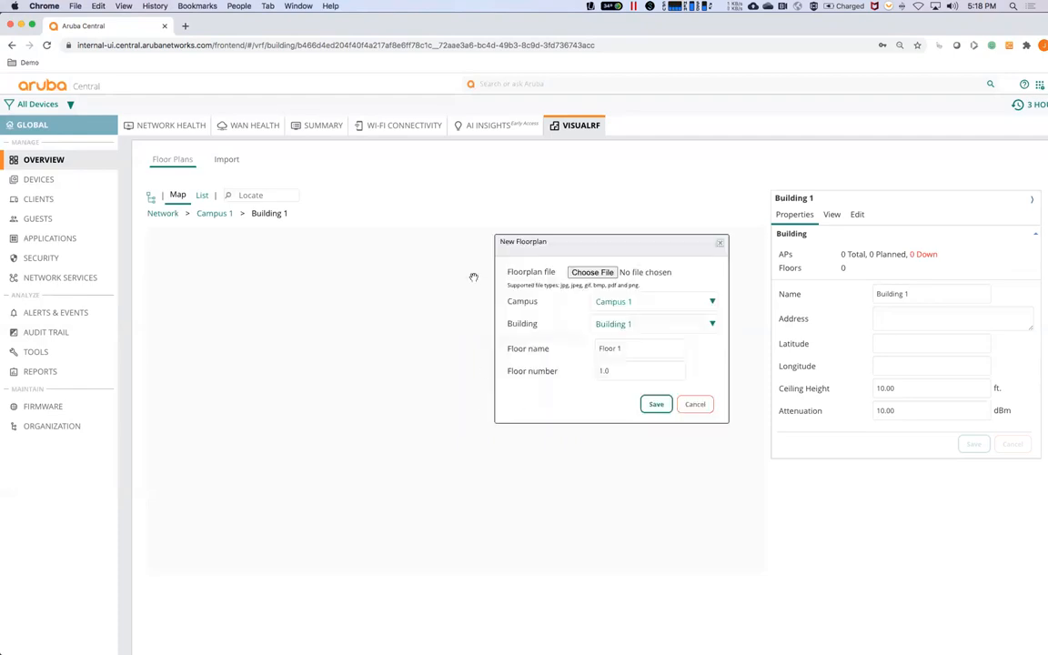
left_click(586, 273)
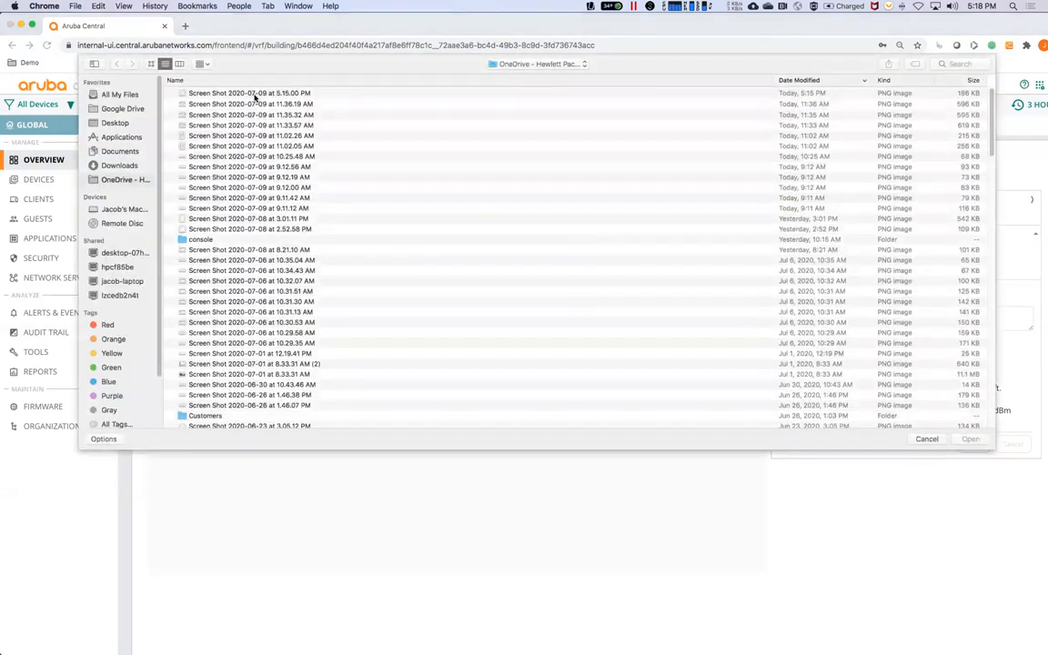
left_click(258, 95)
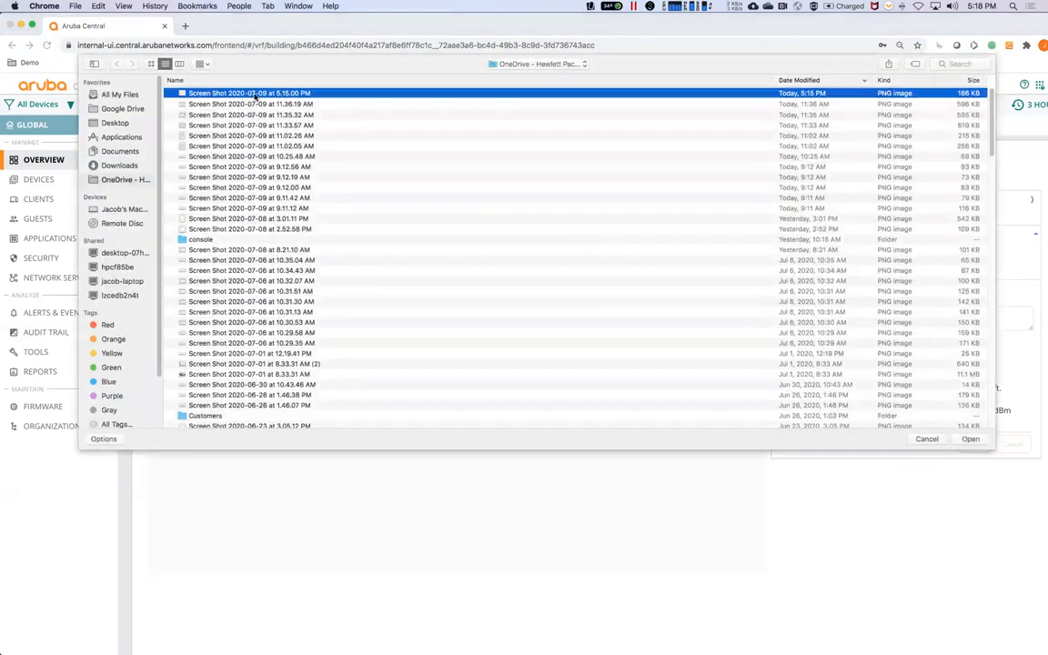
left_click(964, 440)
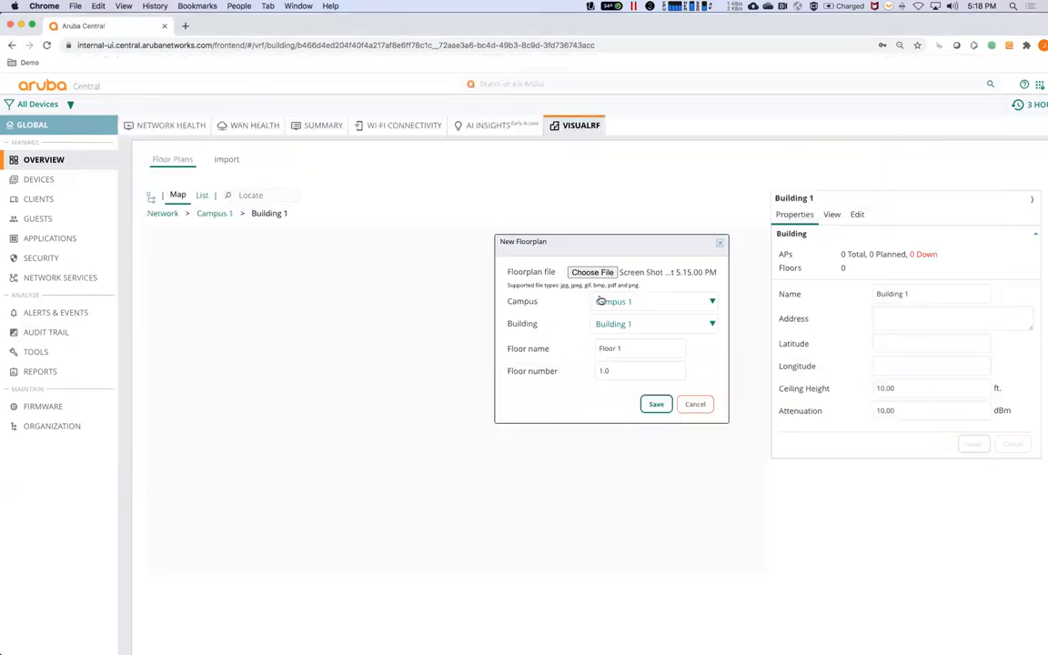
Name the floor Floor 1 and save the new floorplan.
left_click(617, 349)
type("1")
left_click(655, 406)
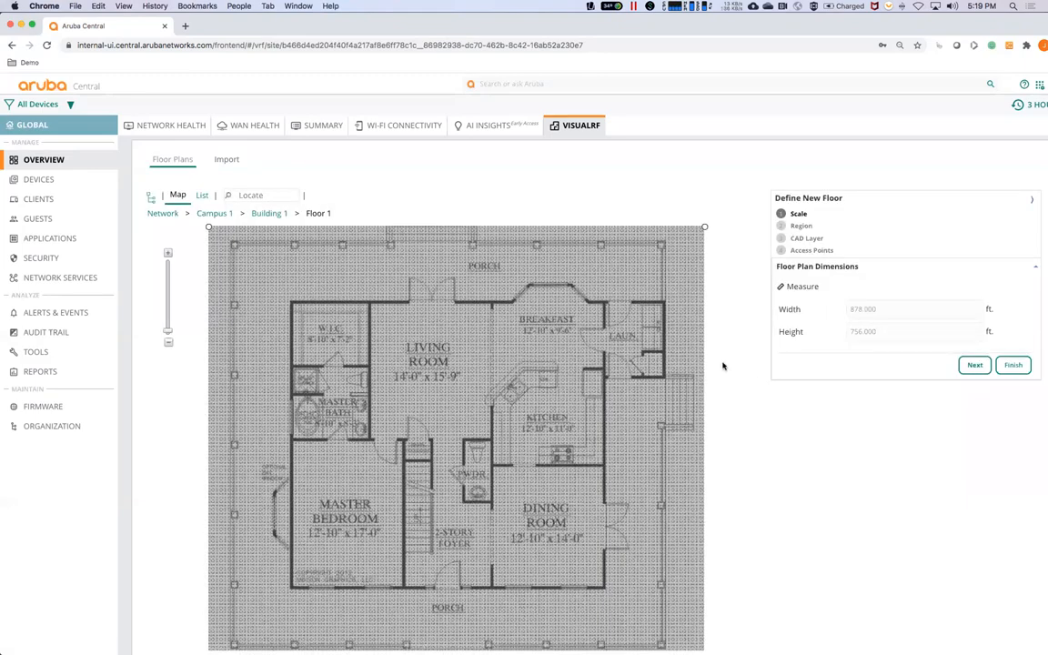
Scale the floor plan by measuring across the living room's width as 14 feet, and proceed to the Region stage.
left_click(791, 289)
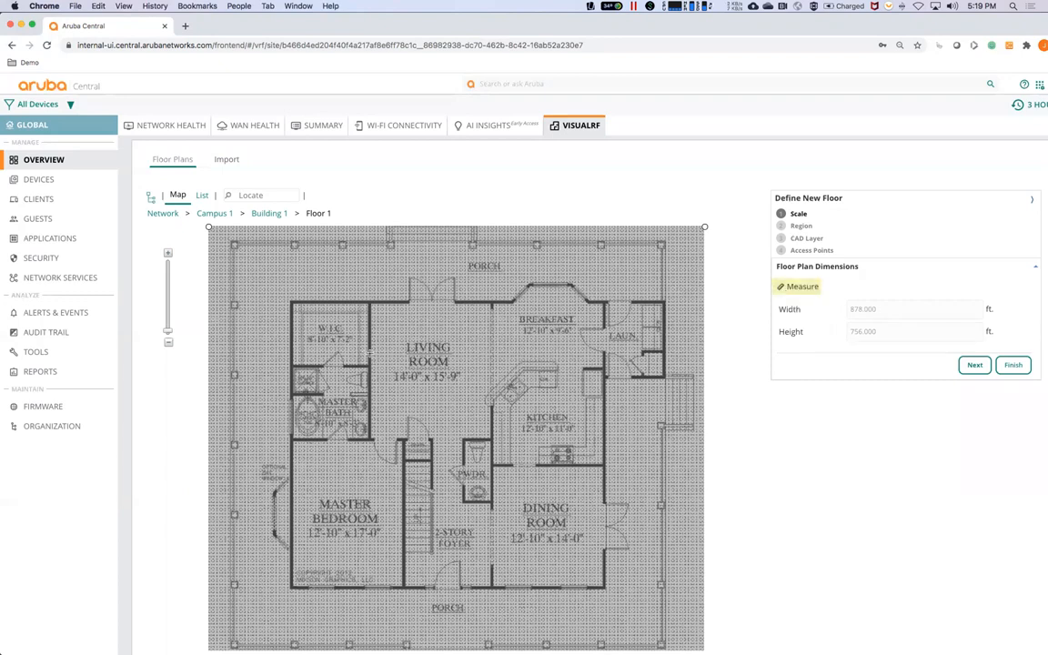
left_click_drag(371, 353, 466, 354)
left_click_drag(491, 352, 490, 353)
type("14")
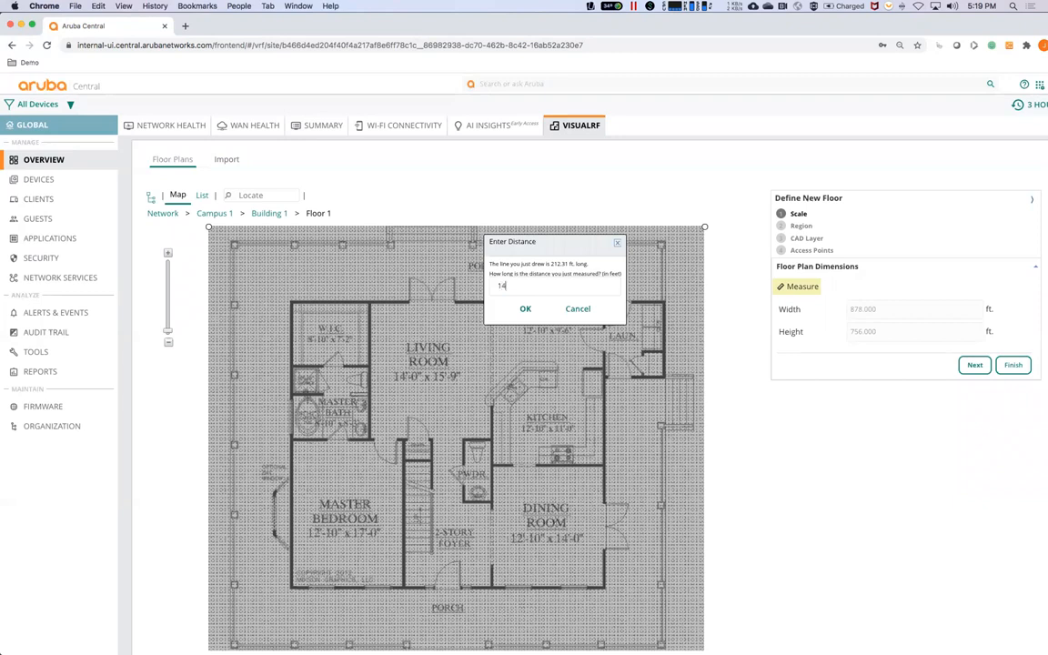
left_click(525, 309)
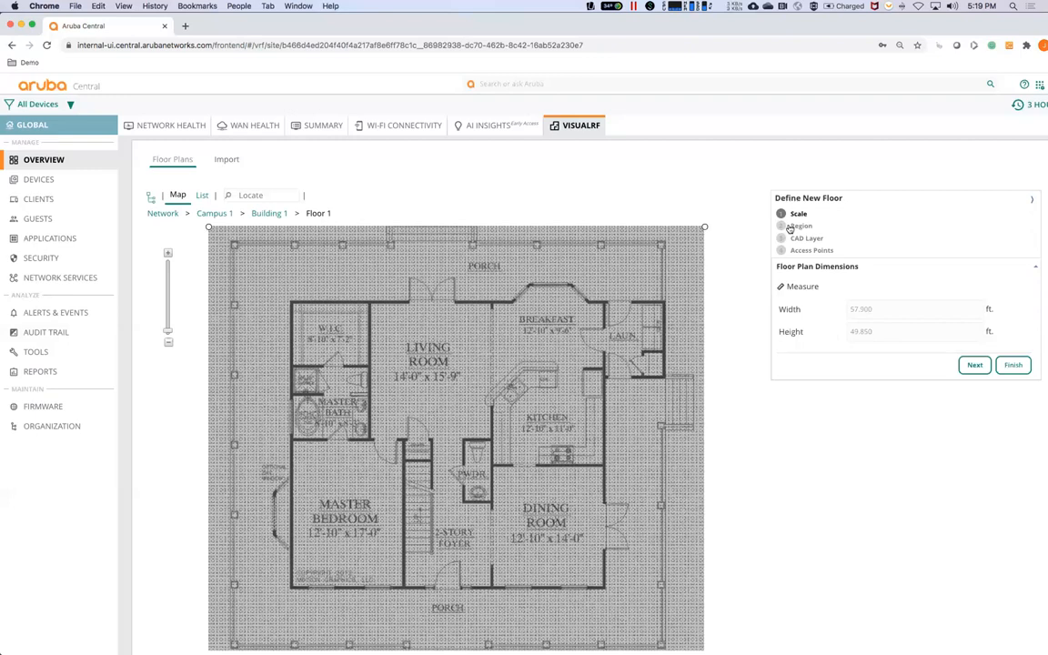
left_click(974, 366)
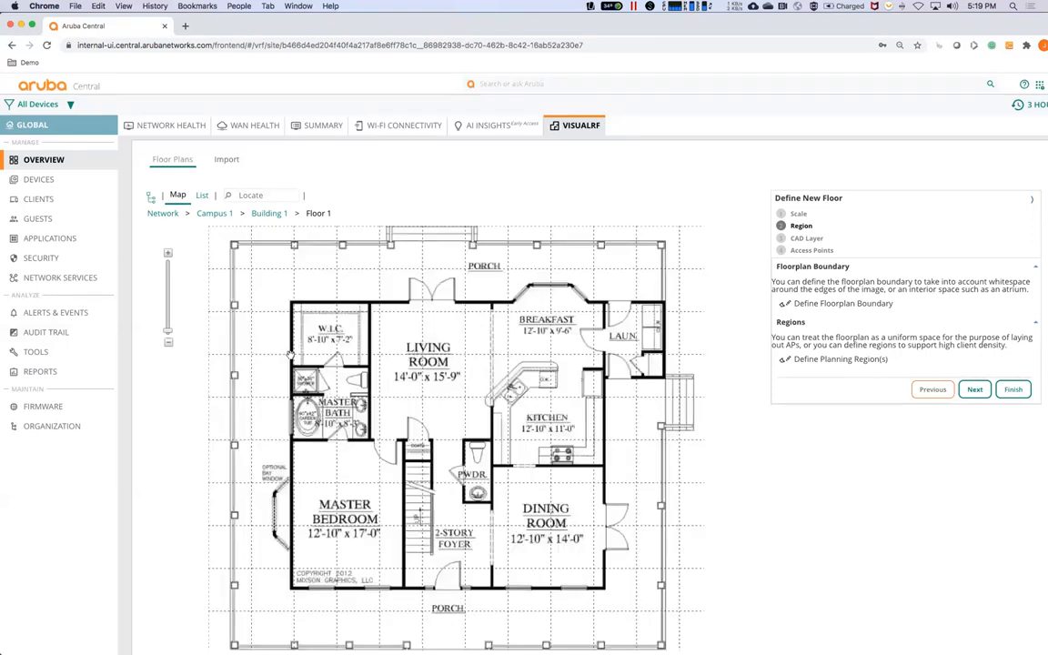
Define the floorplan boundary along the house's outer walls, following the breakfast bay and leaving out the laundry and porches.
left_click(892, 304)
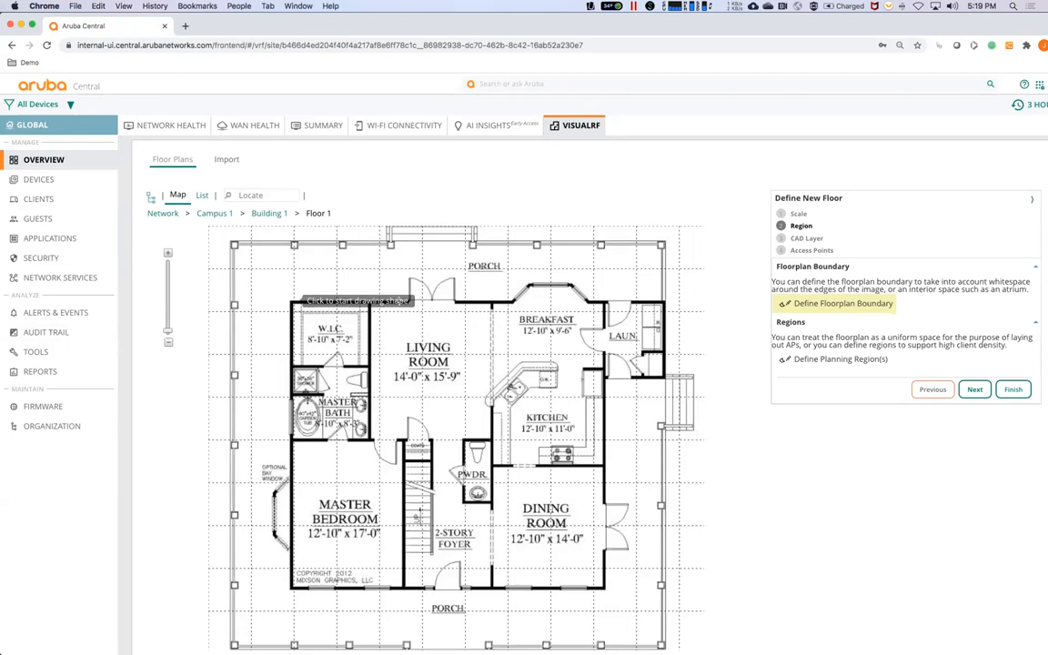
left_click(292, 302)
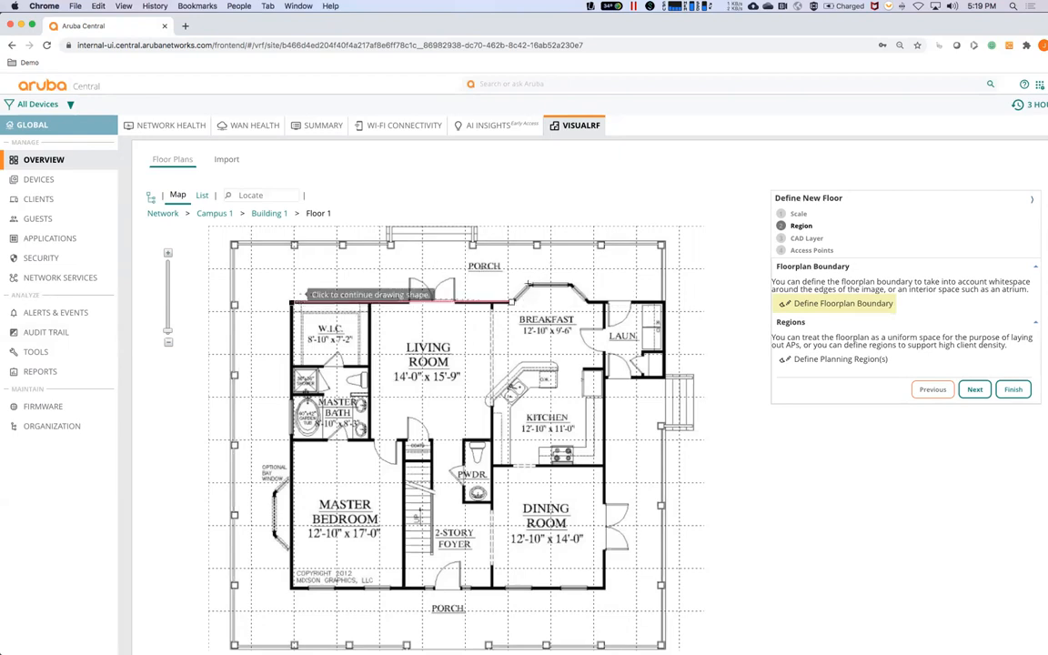
left_click(511, 301)
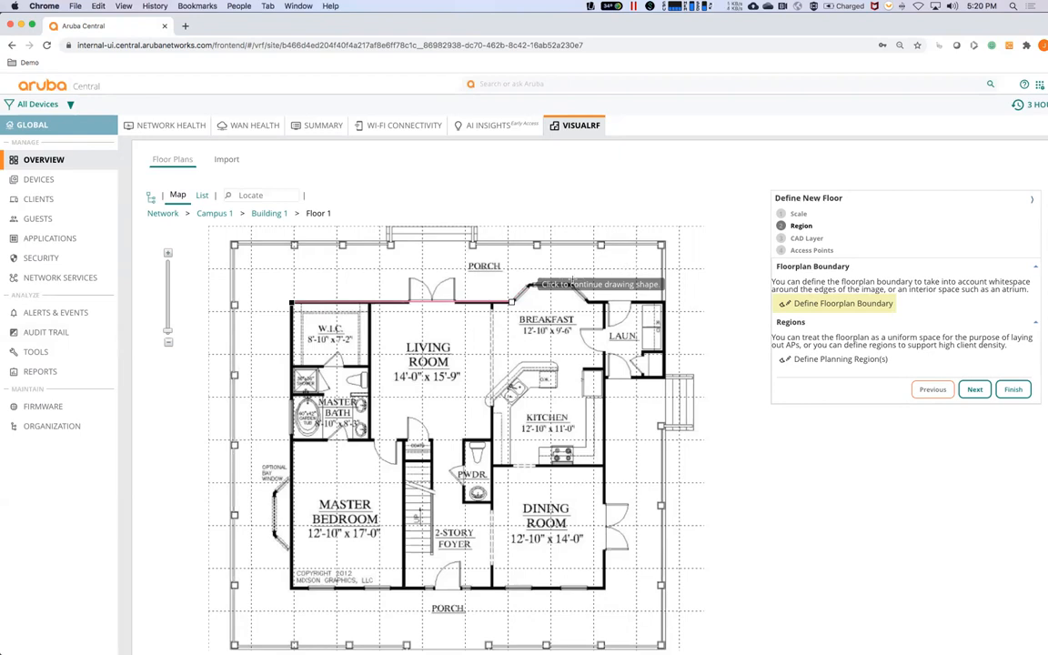
left_click(526, 284)
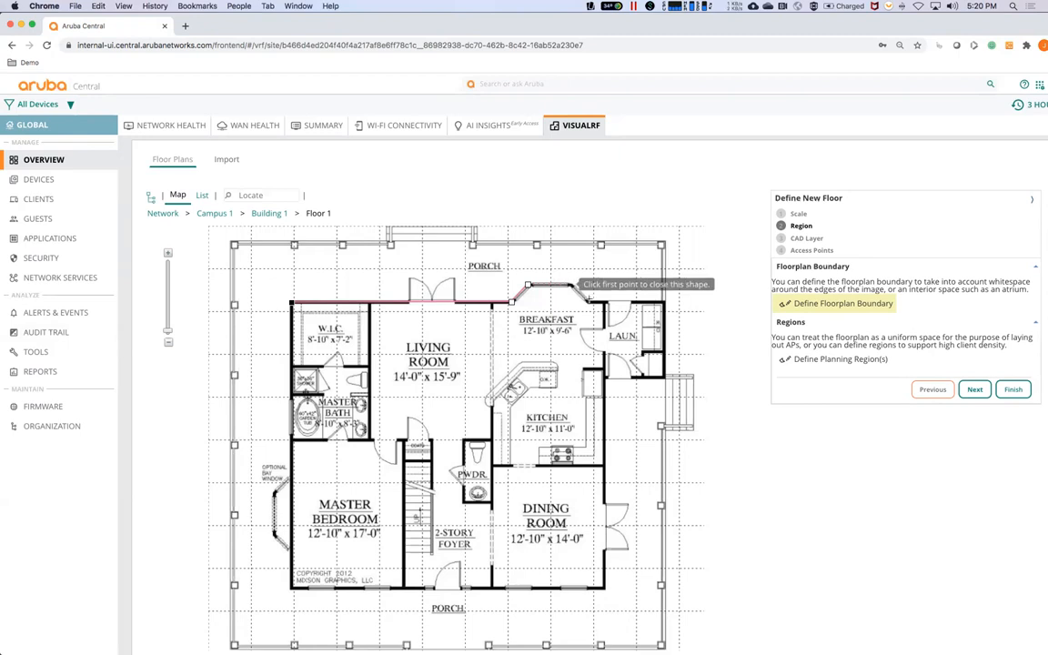
left_click(571, 285)
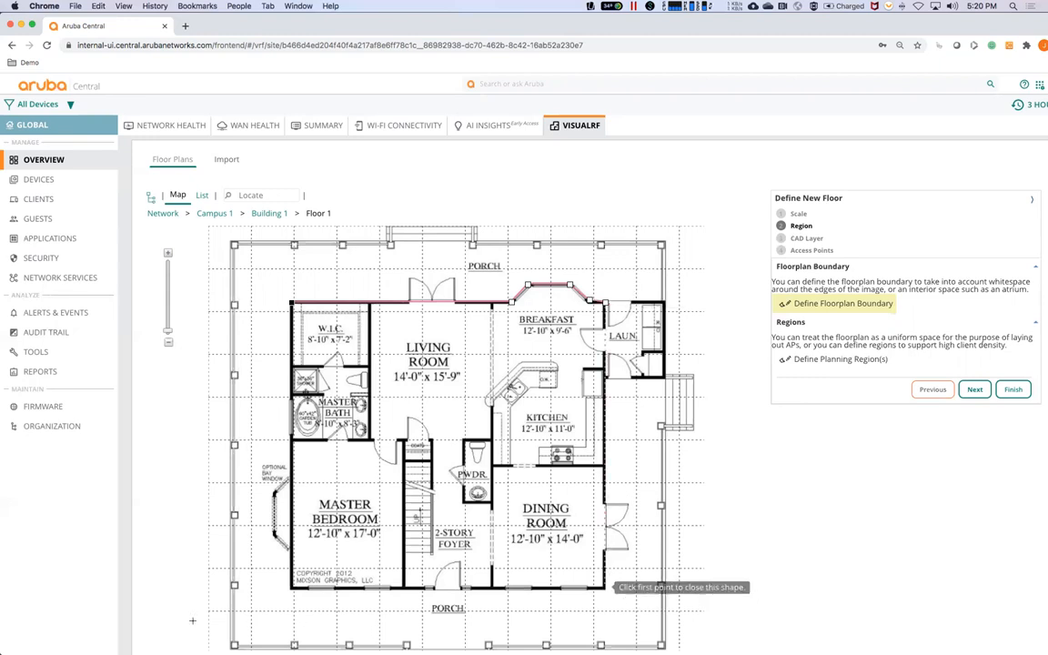
left_click(604, 587)
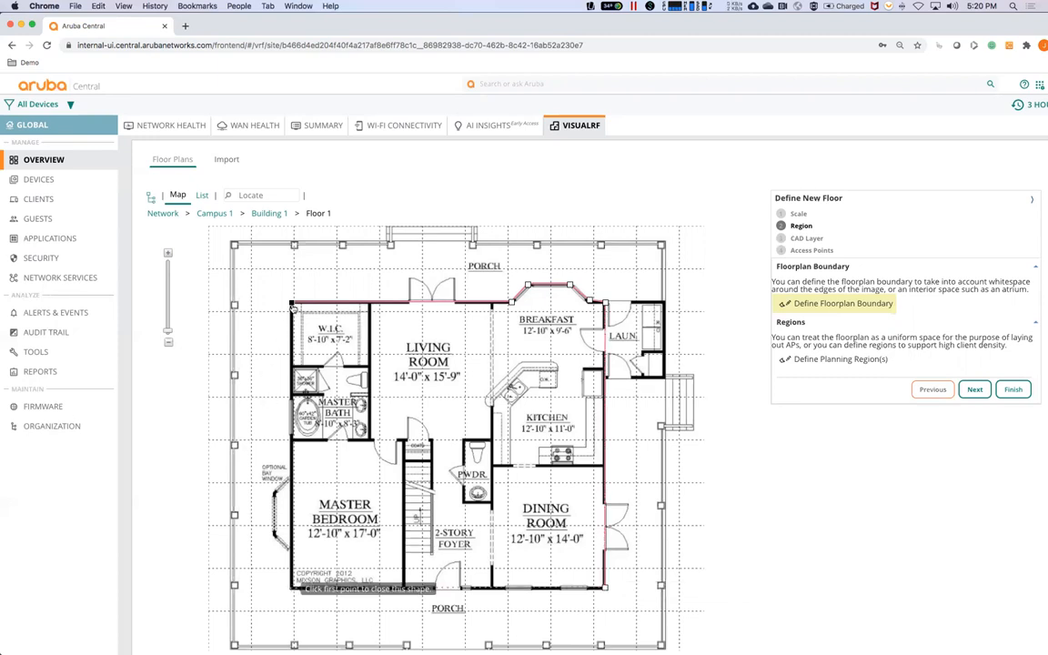
left_click(292, 587)
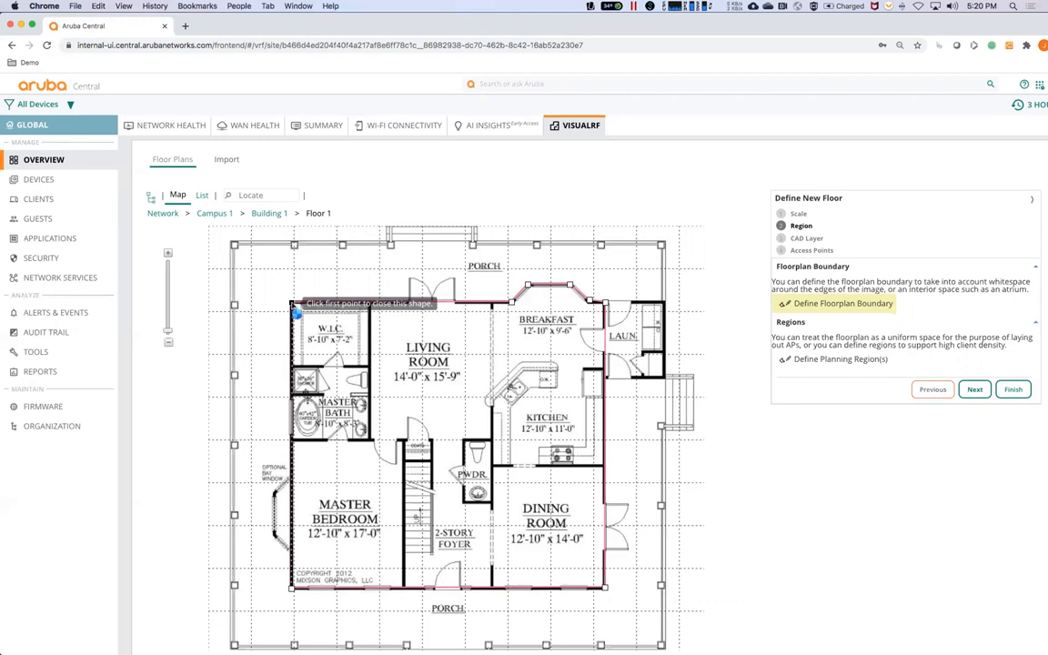
left_click(291, 303)
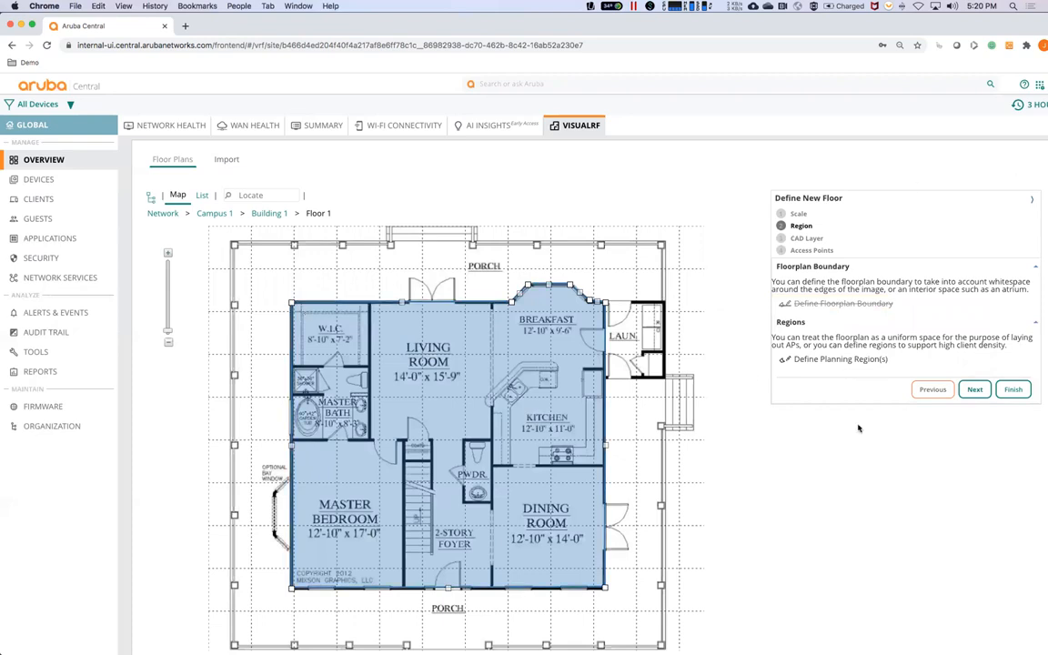
left_click(974, 391)
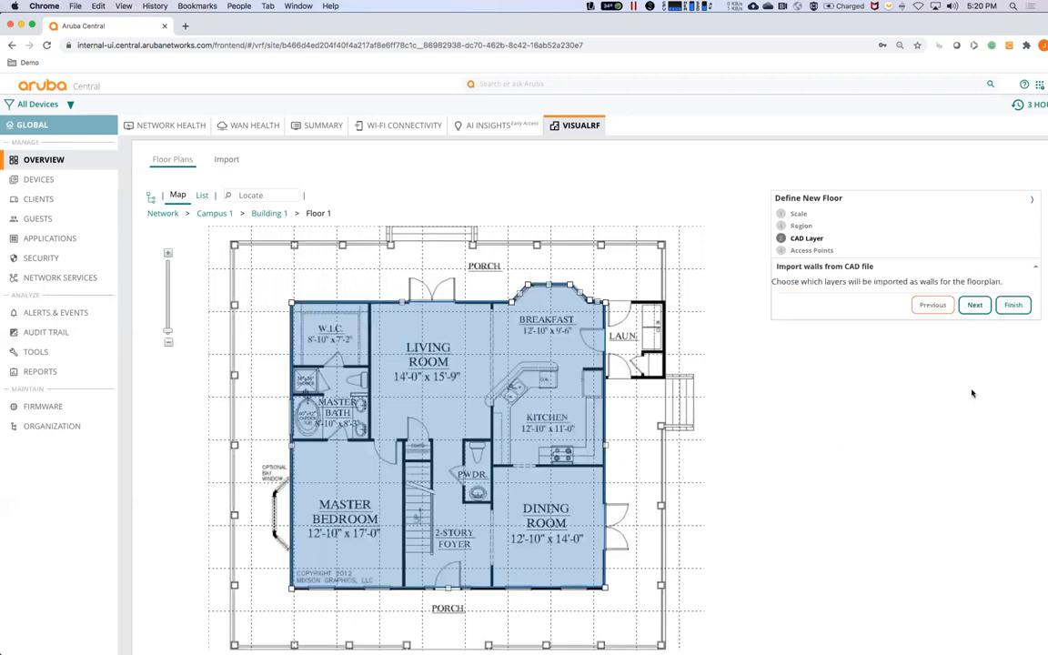
Skip the CAD layer import and raise the planned APs' deployment type to the High Density end.
left_click(976, 305)
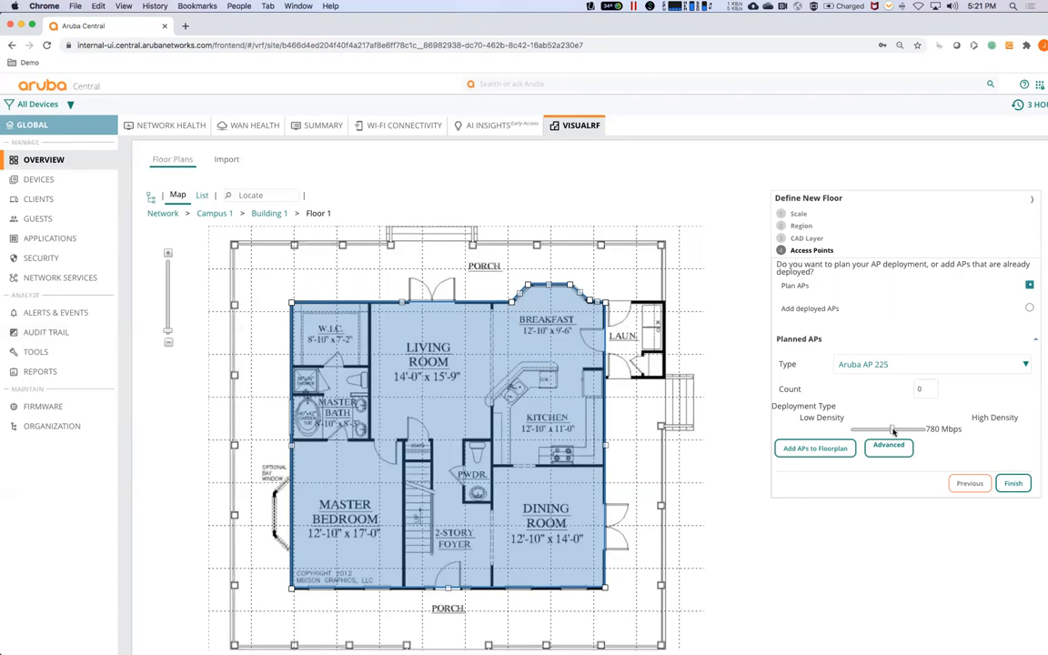
mouse_move(894, 431)
left_mouse_down()
mouse_move(881, 433)
mouse_move(899, 438)
left_mouse_up()
left_click_drag(899, 429, 922, 429)
mouse_move(925, 431)
left_mouse_down()
mouse_move(862, 431)
mouse_move(942, 428)
left_mouse_up()
In the advanced AP planning settings, choose a signal service level of -58 and set the environment to Concrete (4.00).
left_click(889, 445)
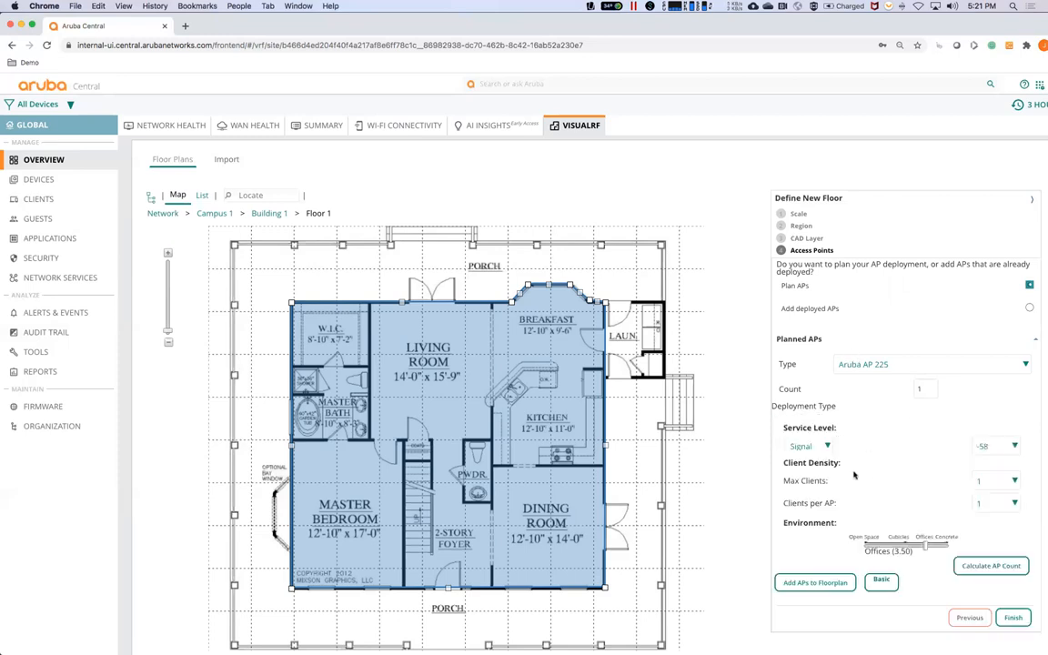
left_click(992, 445)
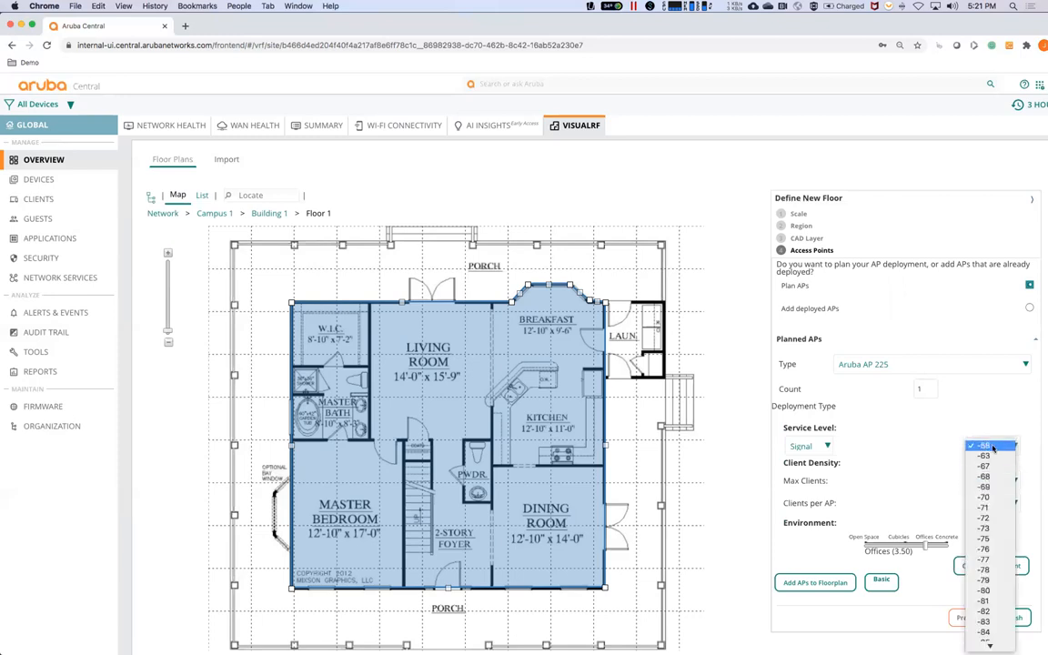
left_click(984, 445)
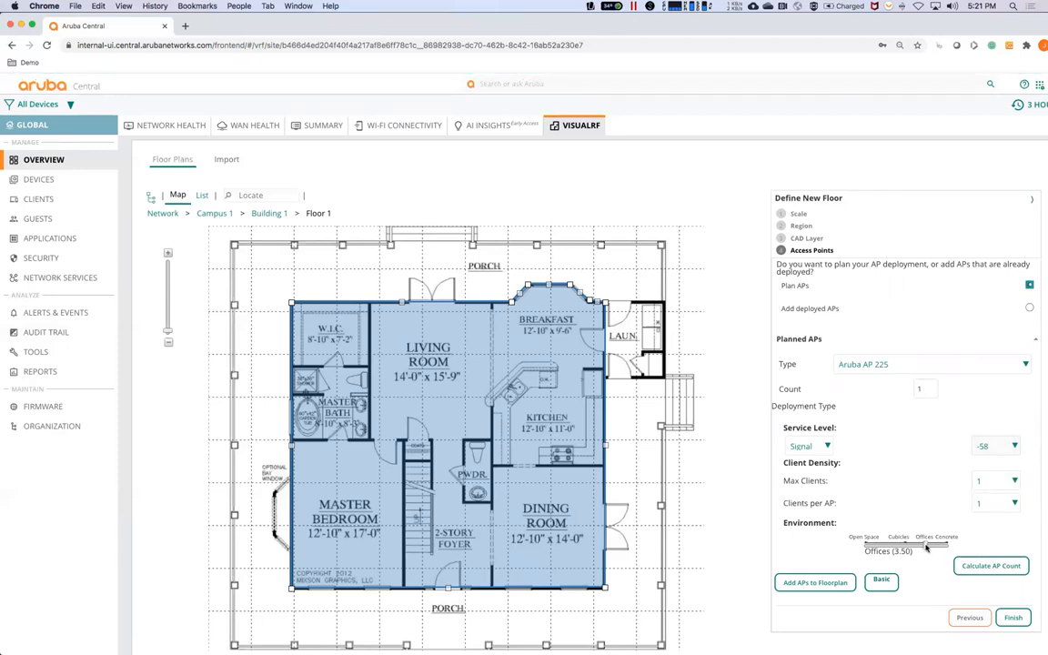
left_click_drag(926, 546, 955, 552)
left_click(872, 582)
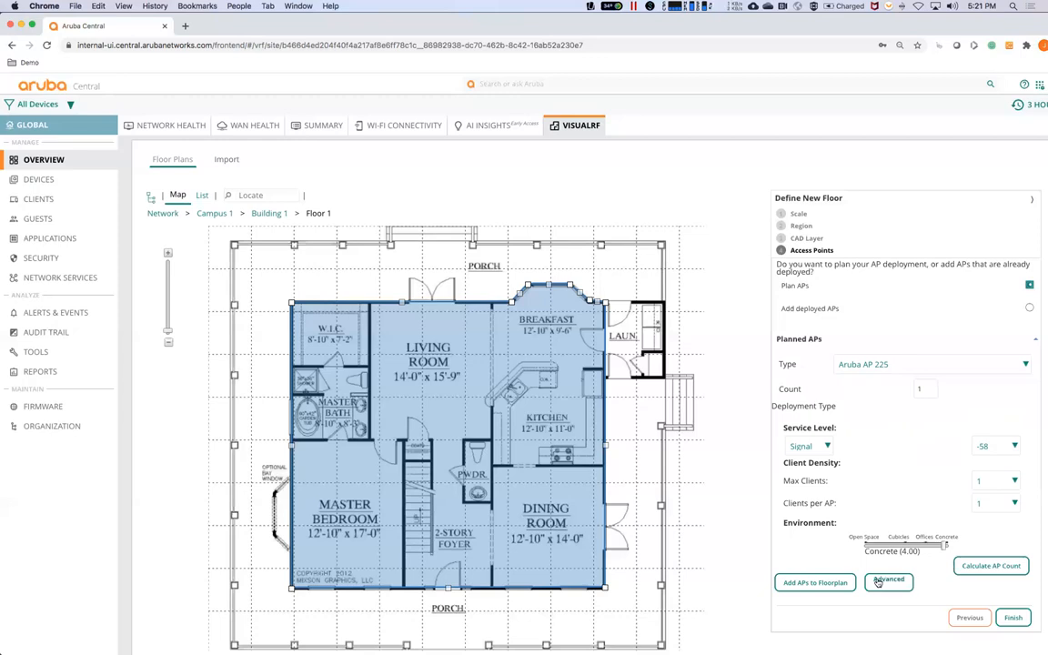
left_click(890, 447)
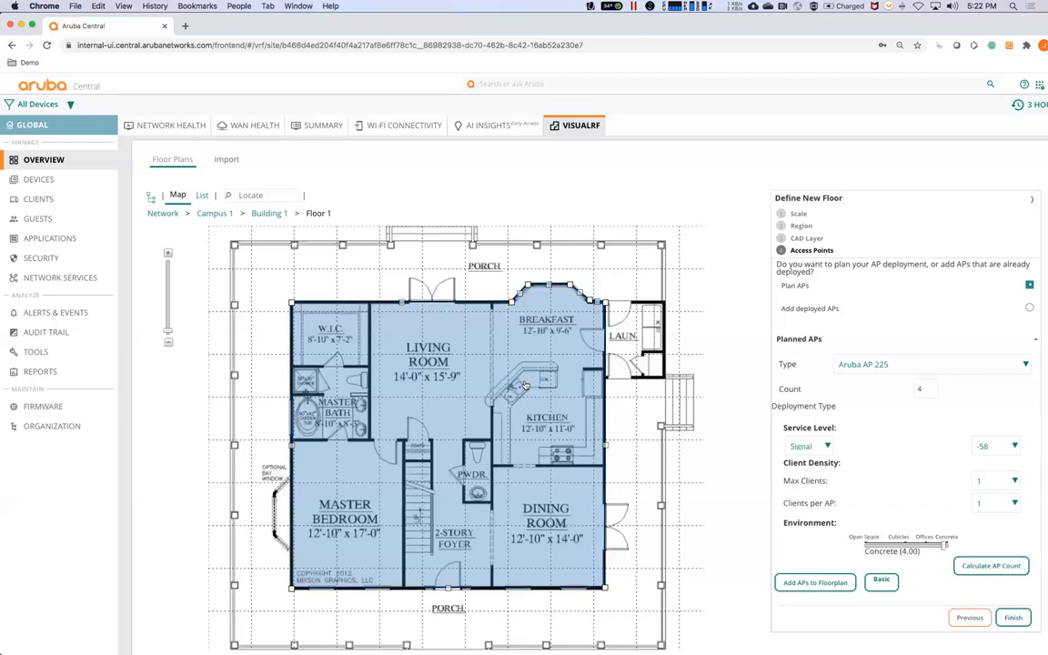
Switch to adding deployed APs and place Office-AP from the OwenLAB-Home group in the master bedroom.
left_click(801, 308)
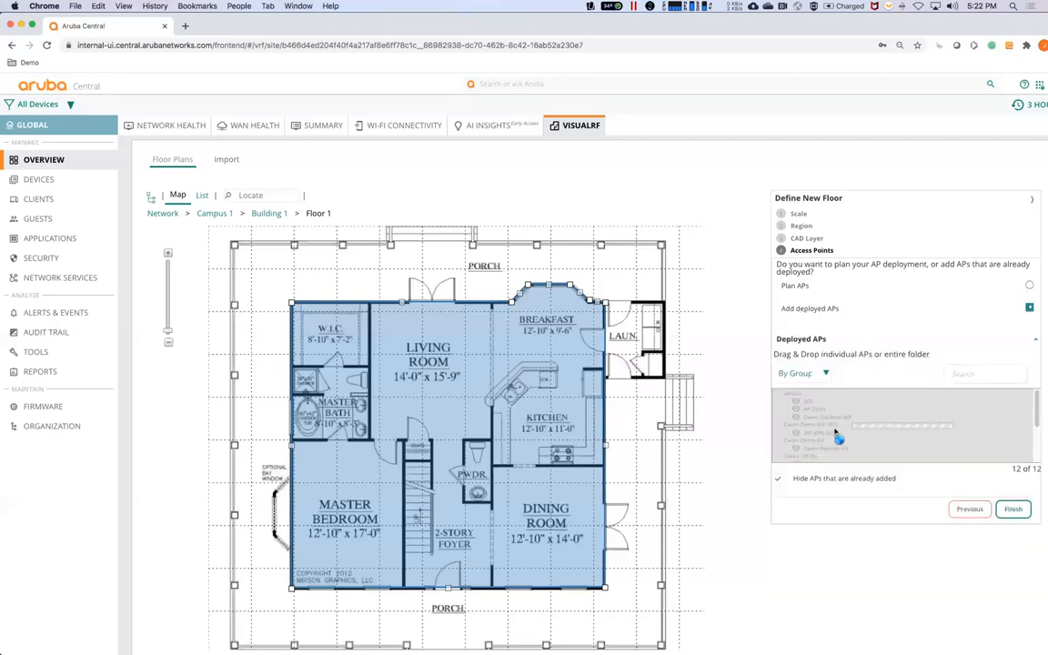
scroll(837, 438, "down", 3)
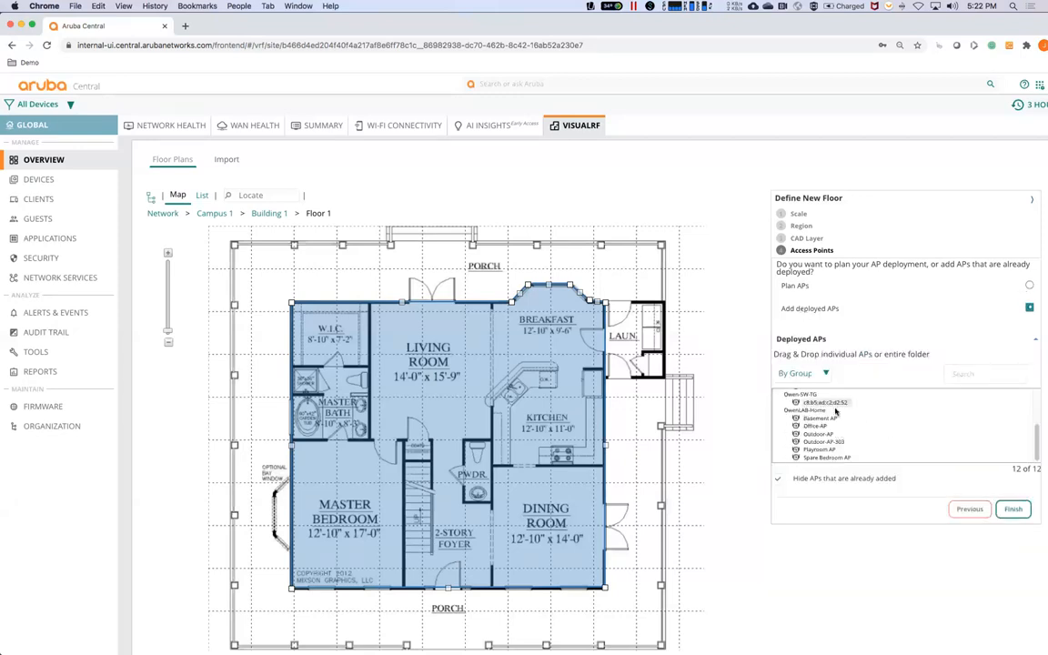
left_click_drag(820, 428, 361, 528)
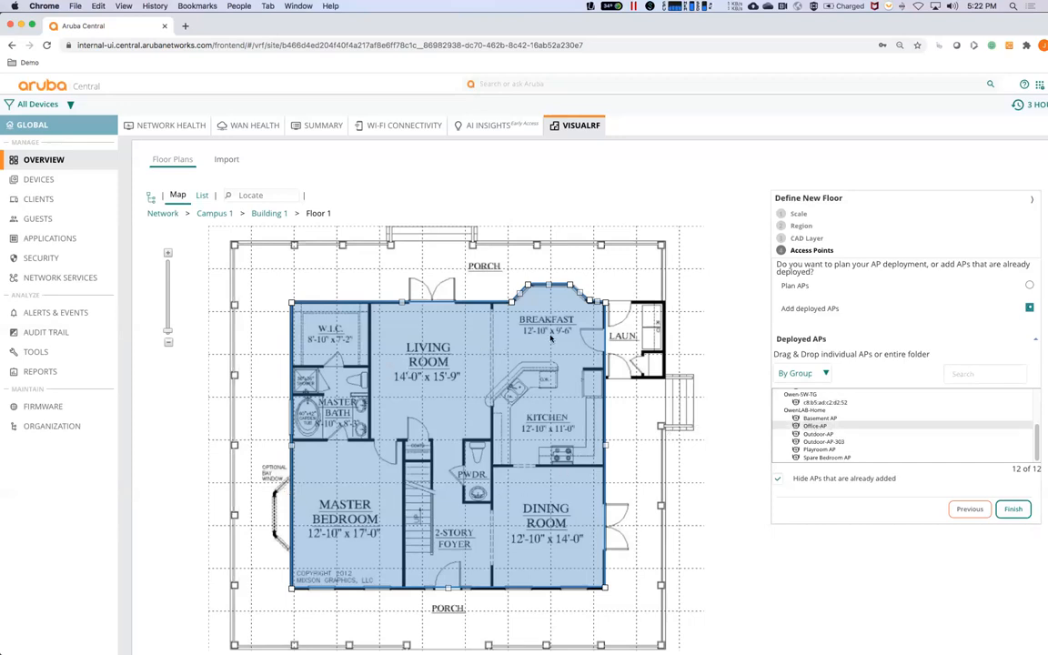
Place Office-AP in the breakfast room, Playroom AP in the master bedroom and Spare Bedroom AP in the dining room.
left_click_drag(550, 338, 548, 334)
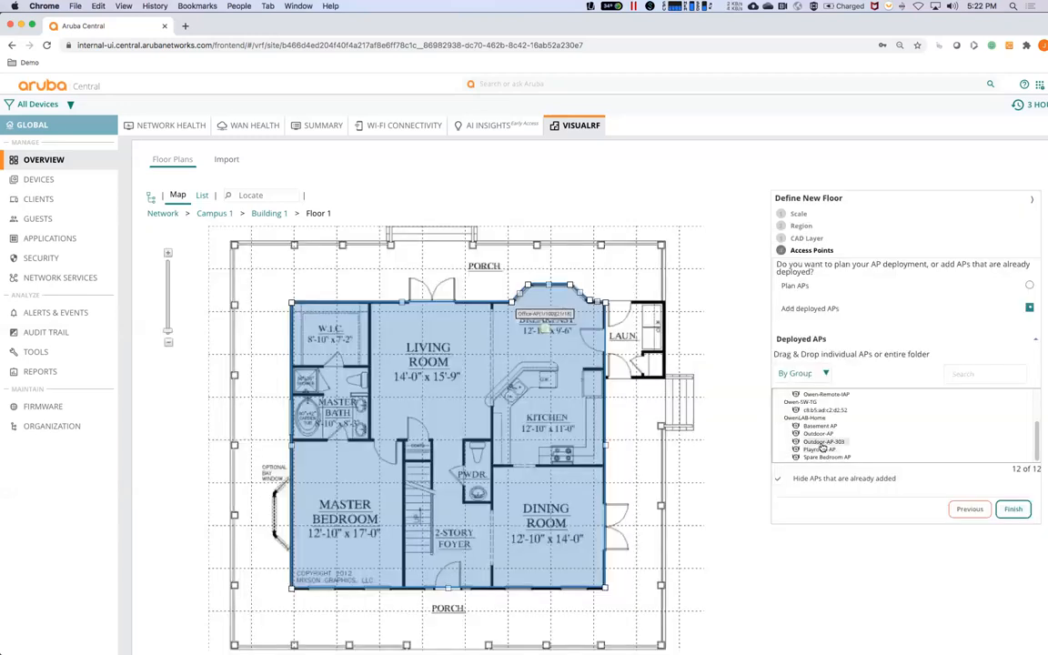
left_click_drag(820, 450, 357, 503)
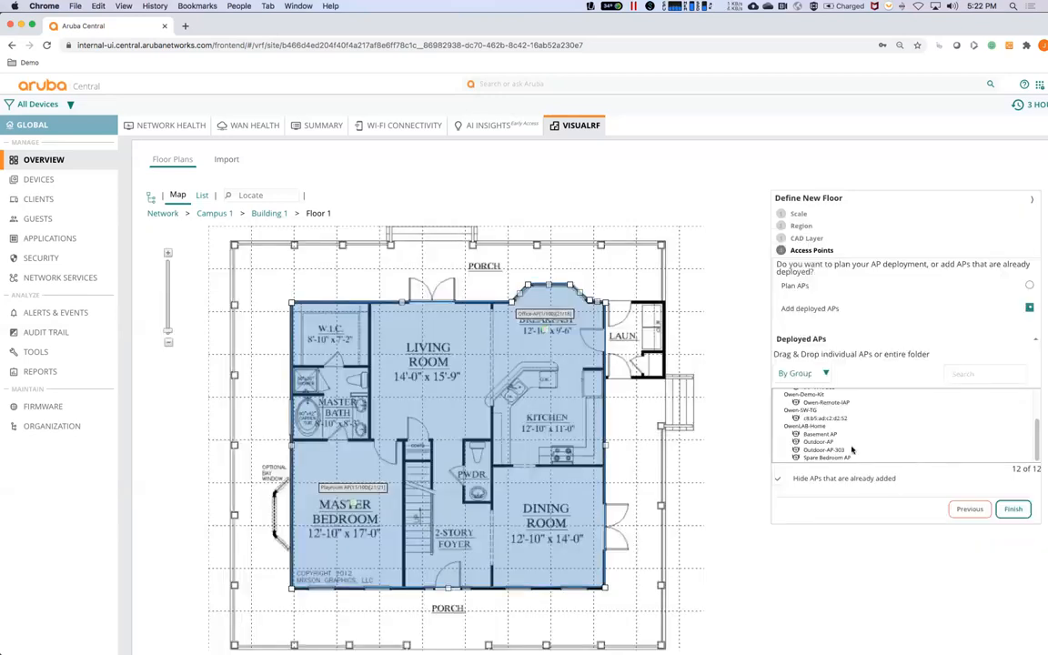
left_click_drag(832, 462, 555, 525)
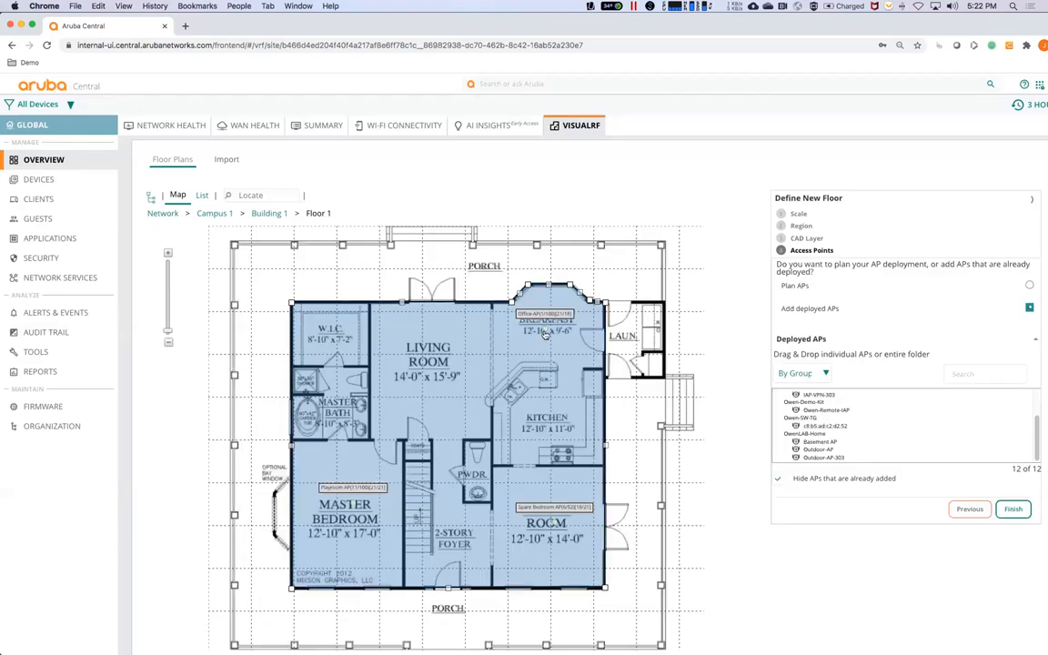
Move Office-AP from the breakfast room to the living room and finish the new floor's definition.
left_click_drag(544, 330, 460, 352)
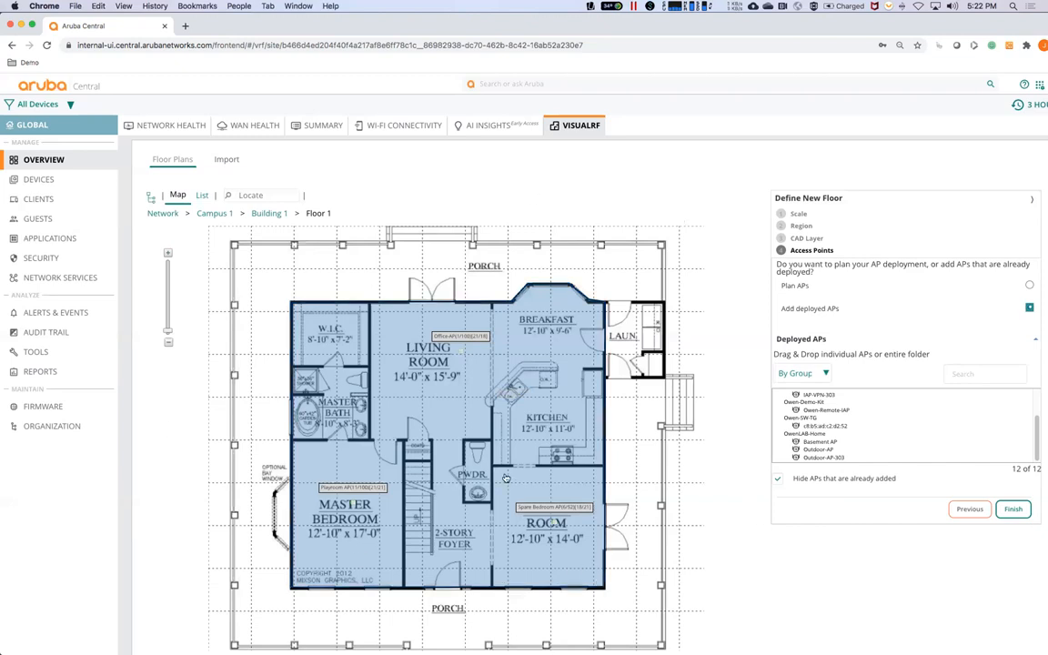
left_click(1017, 511)
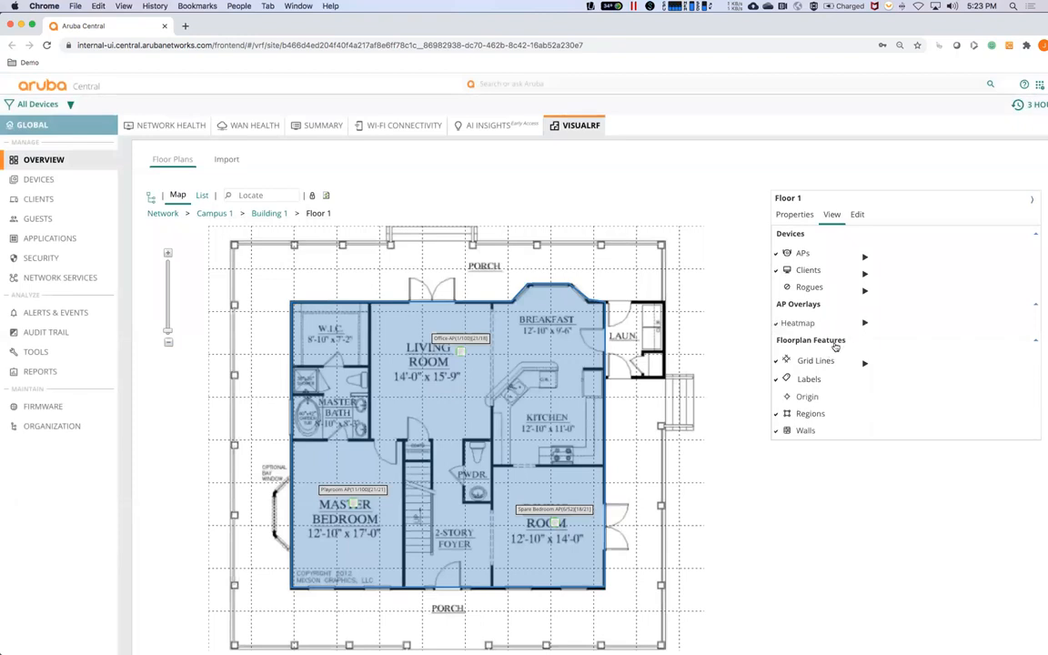
Hide the region shading on the Floor 1 map.
left_click(785, 415)
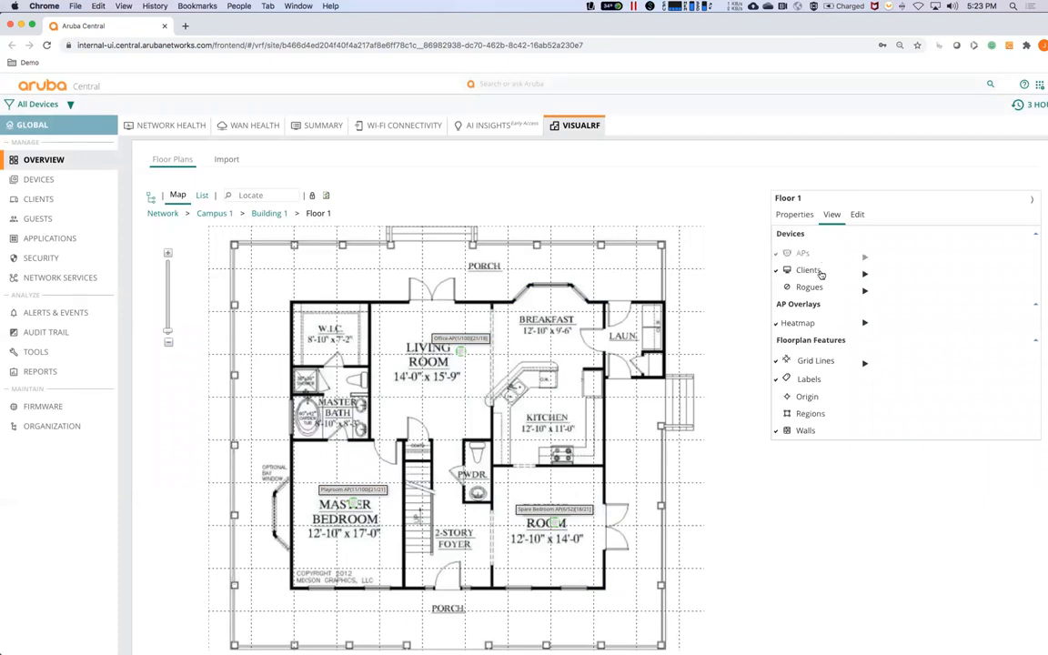
left_click(857, 215)
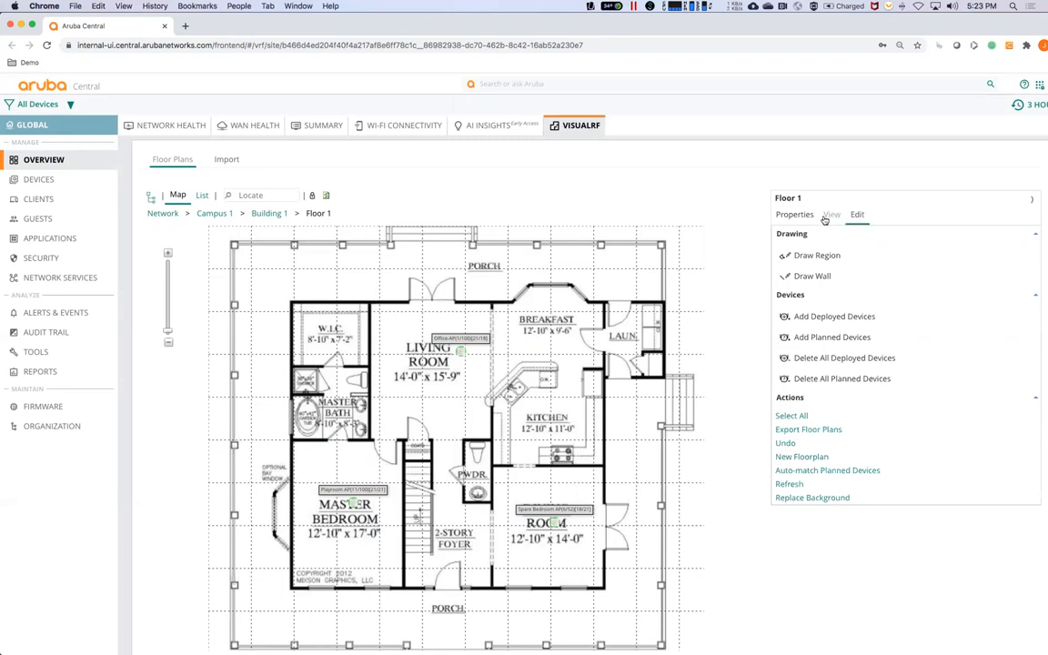
left_click(828, 216)
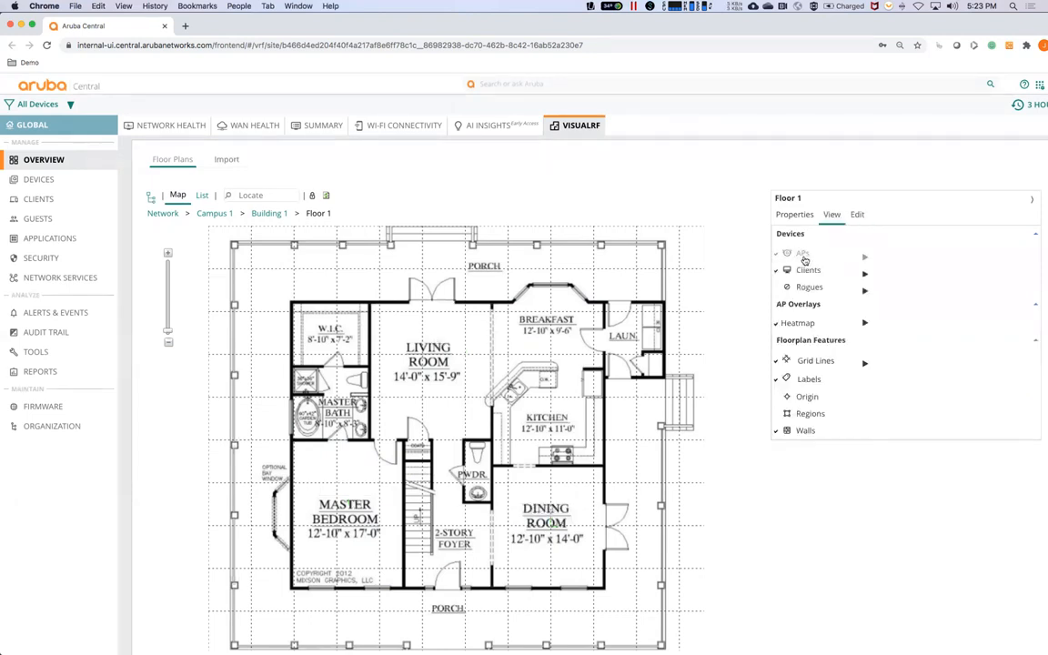
left_click(805, 260)
left_click(794, 216)
left_click(832, 216)
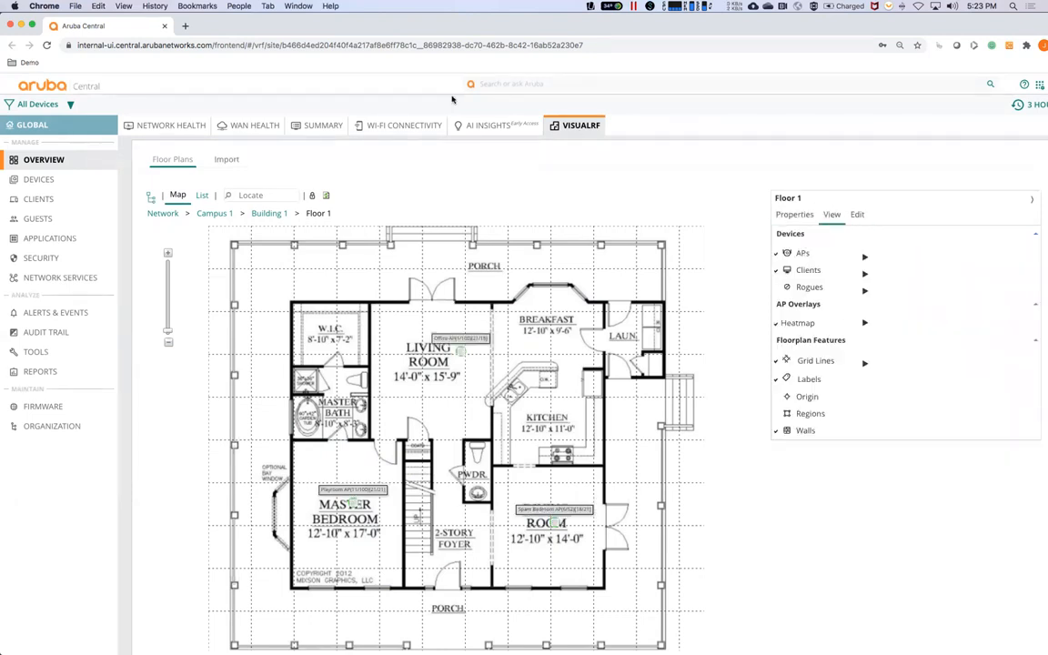
Reload VisualRF and reopen Floor 1 from the network map through Campus 1 and Building 1.
left_click(528, 127)
left_click(575, 127)
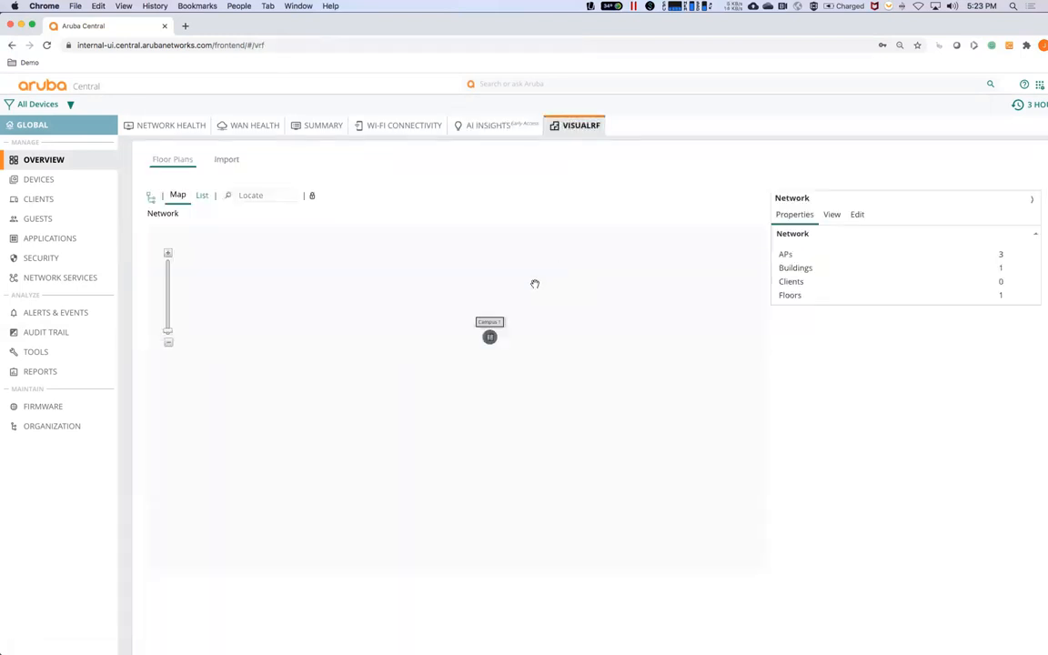
left_click(490, 337)
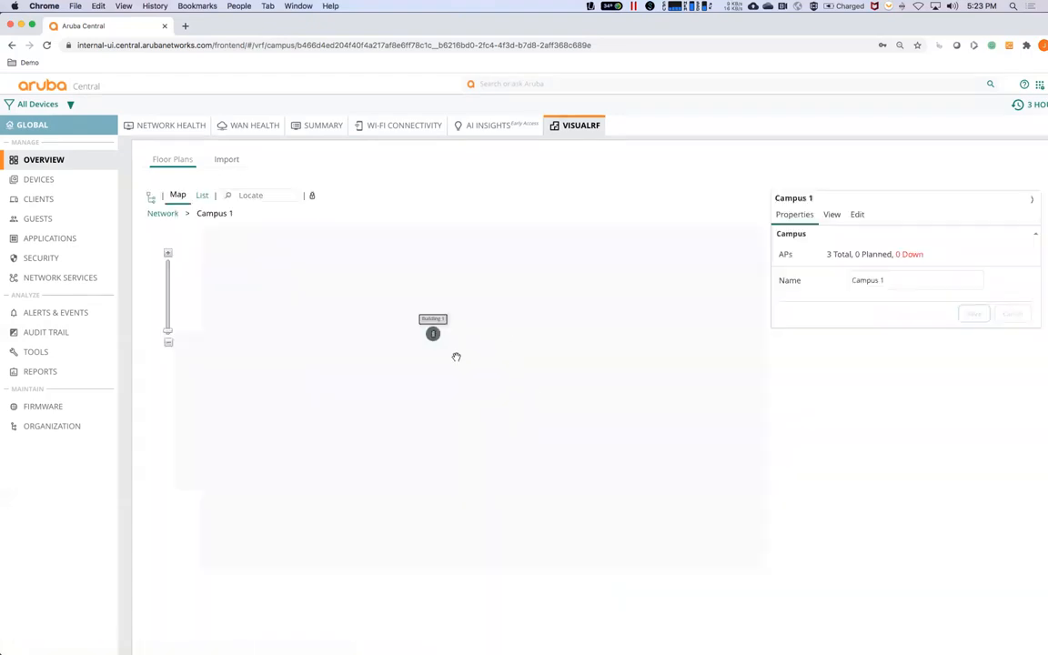
left_click(433, 333)
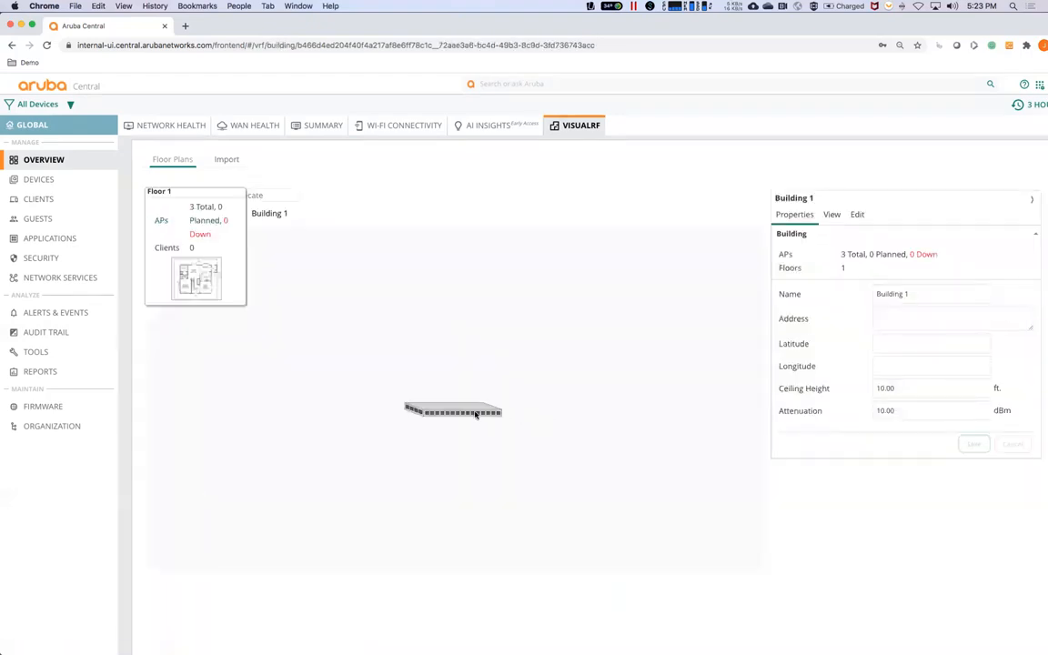
left_click(480, 414)
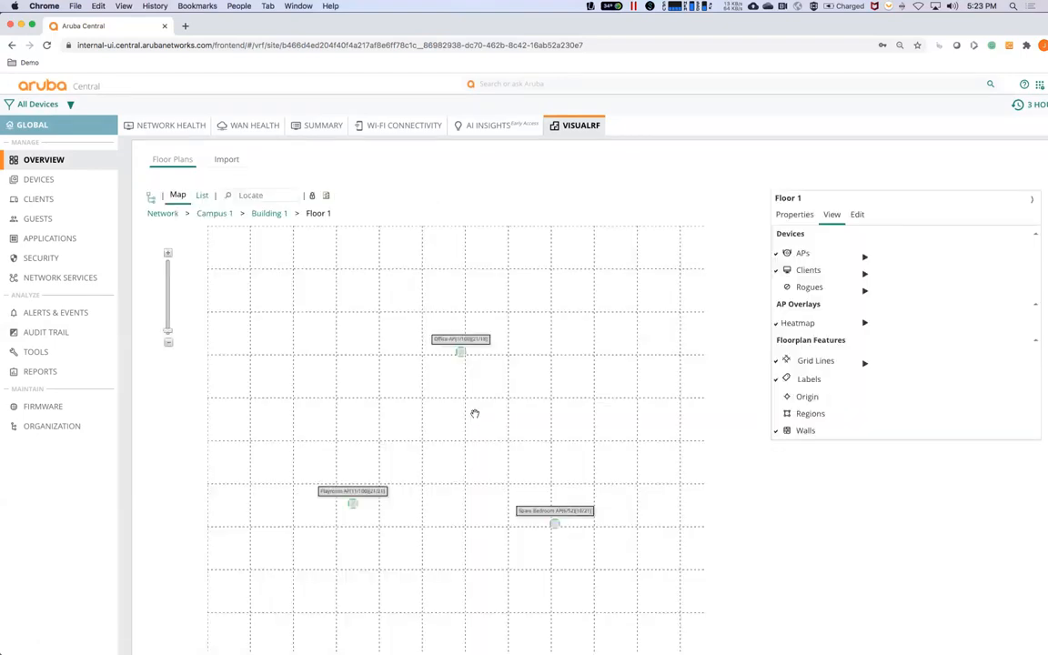
Review the heatmap overlay's signal cutoff, frequency and floor options, and bring up the heatmap on the floor plan.
left_click(848, 258)
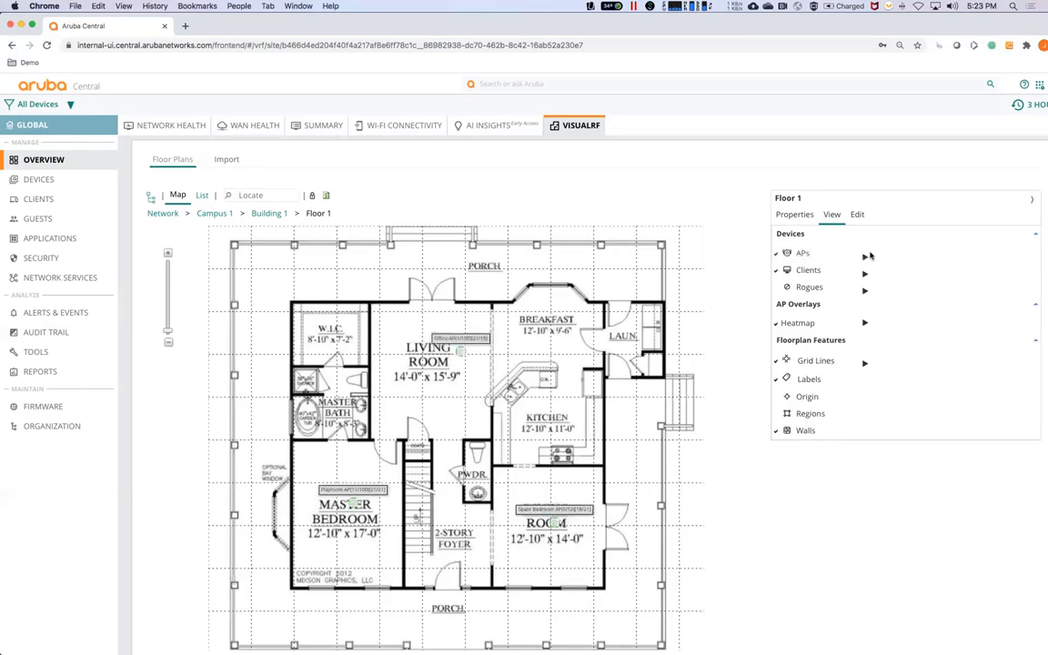
left_click(865, 257)
left_click(866, 258)
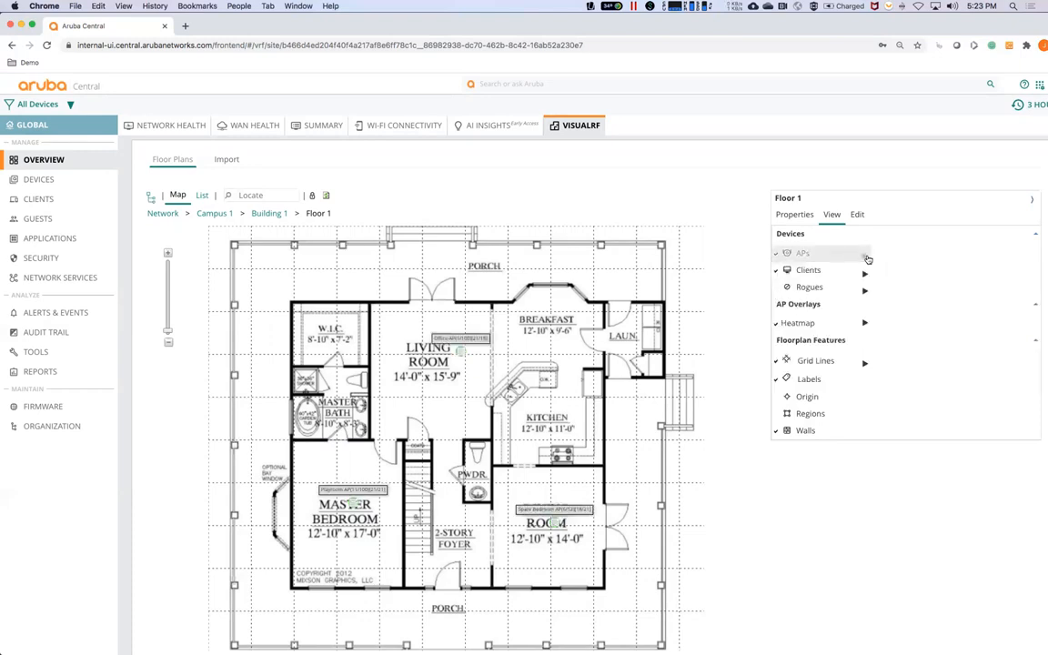
left_click(867, 259)
left_click(868, 259)
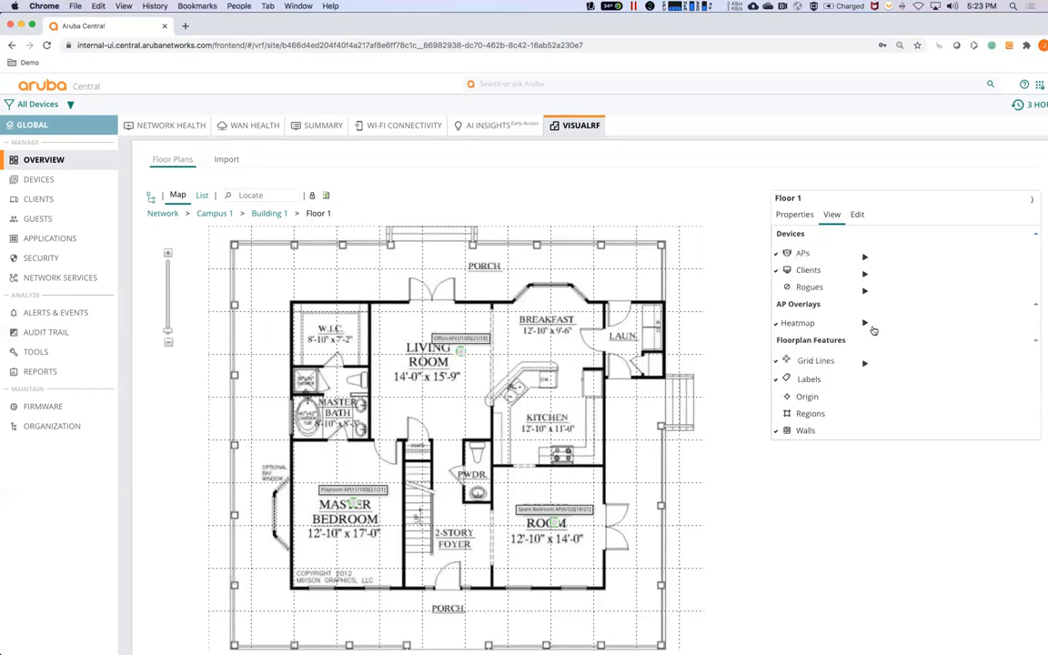
left_click(864, 325)
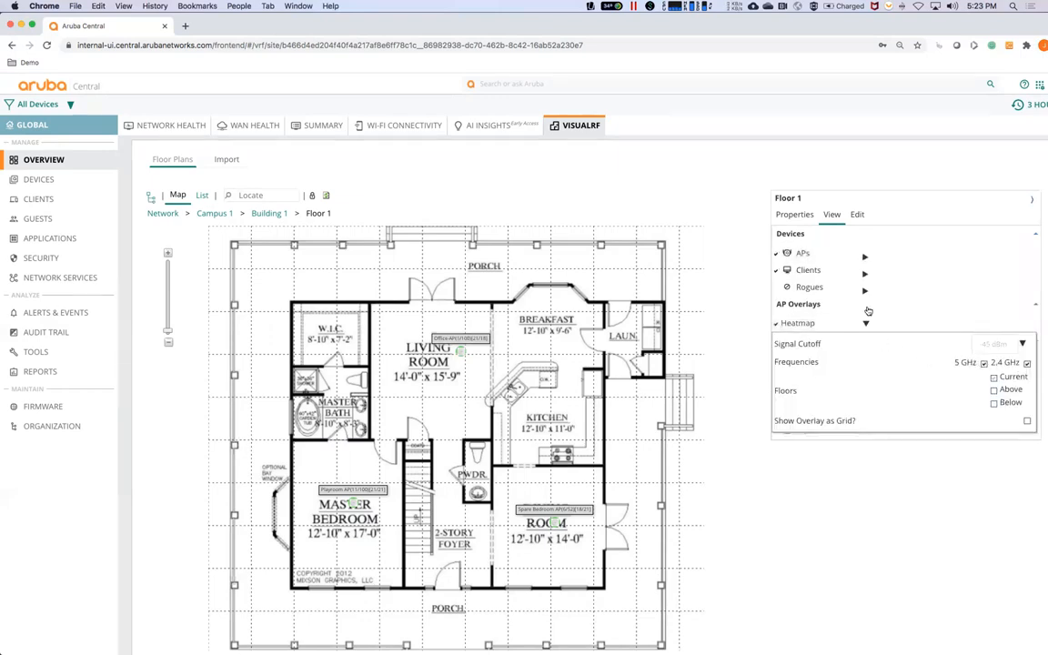
left_click(946, 306)
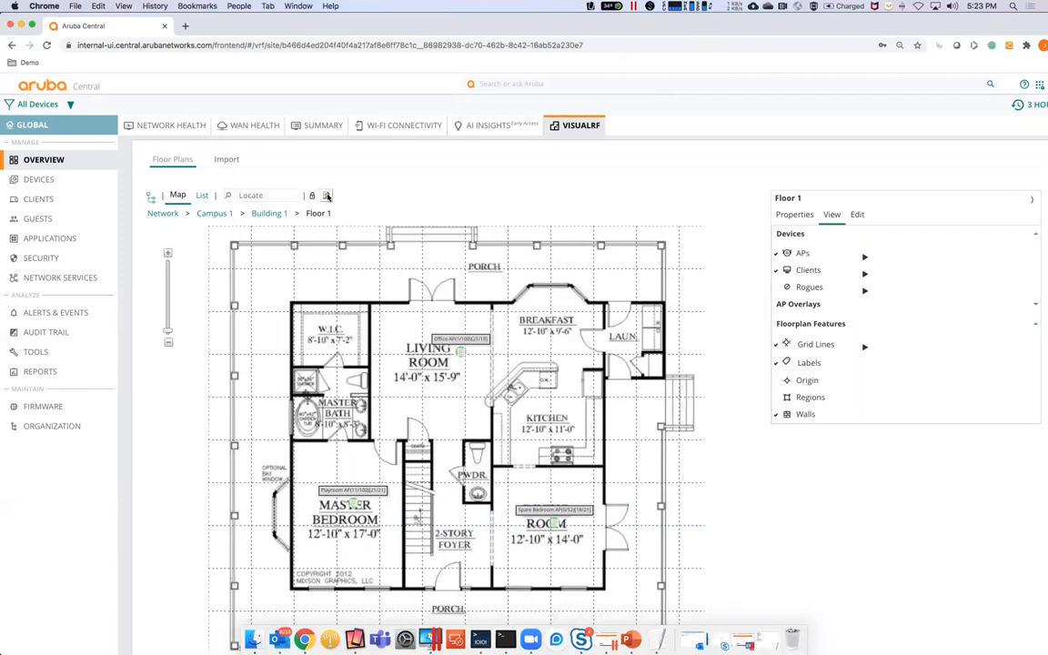
left_click(327, 196)
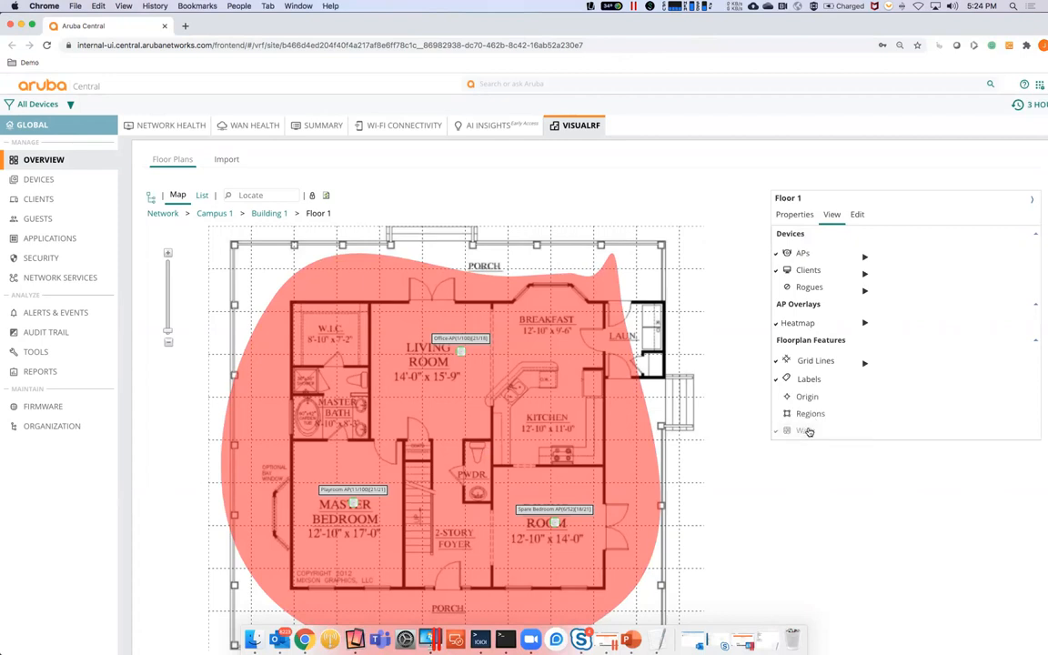
Draw a wall along the full line between the kitchen and the dining room.
left_click(857, 215)
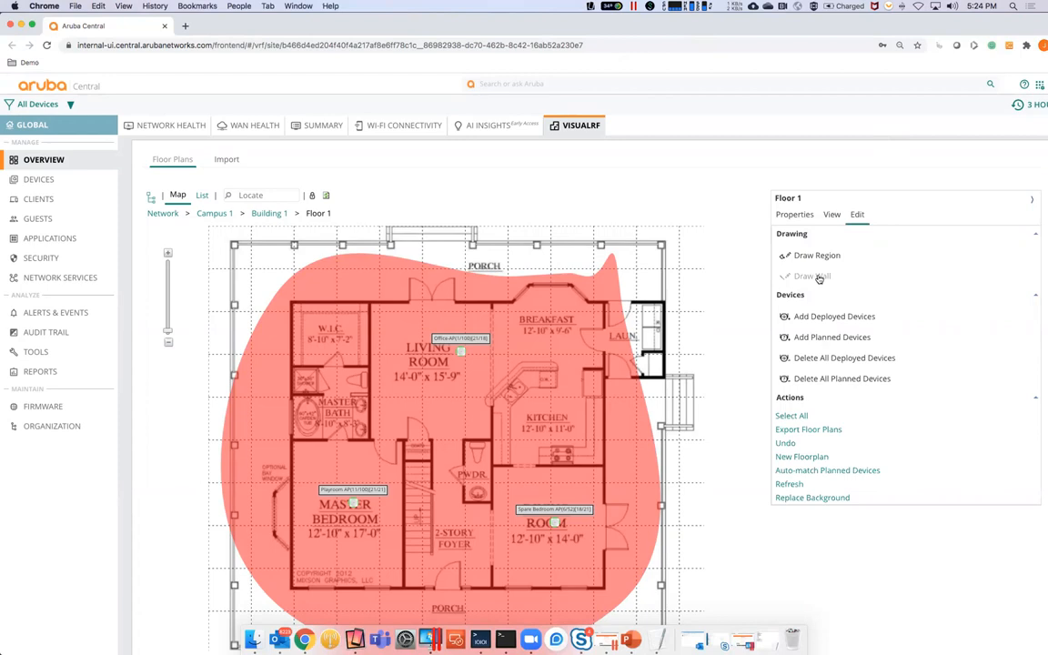
left_click(816, 276)
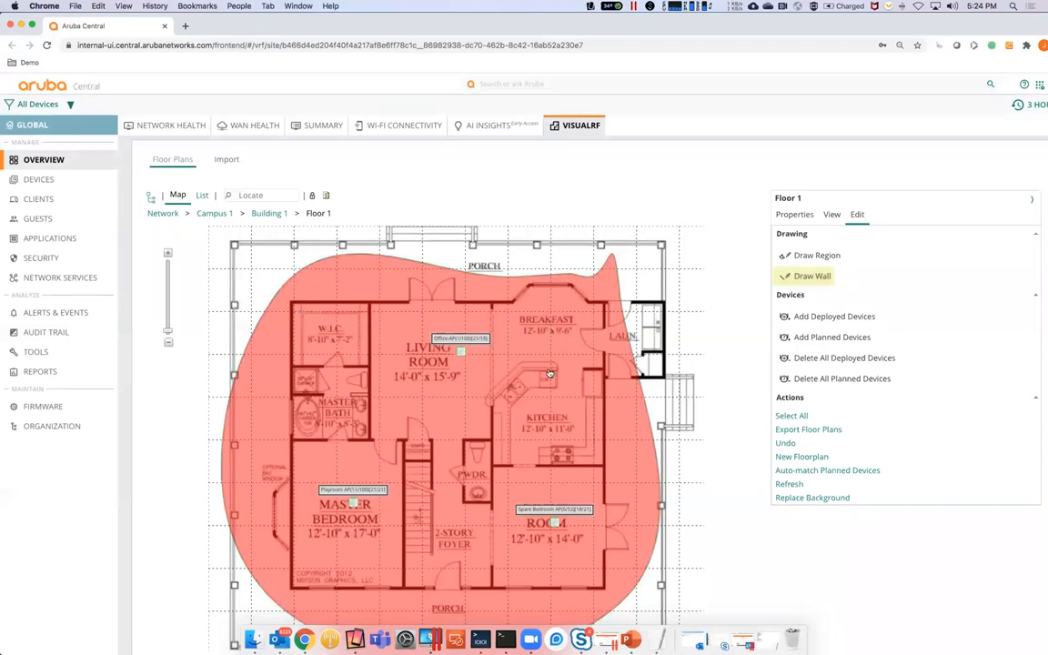
left_click(494, 469)
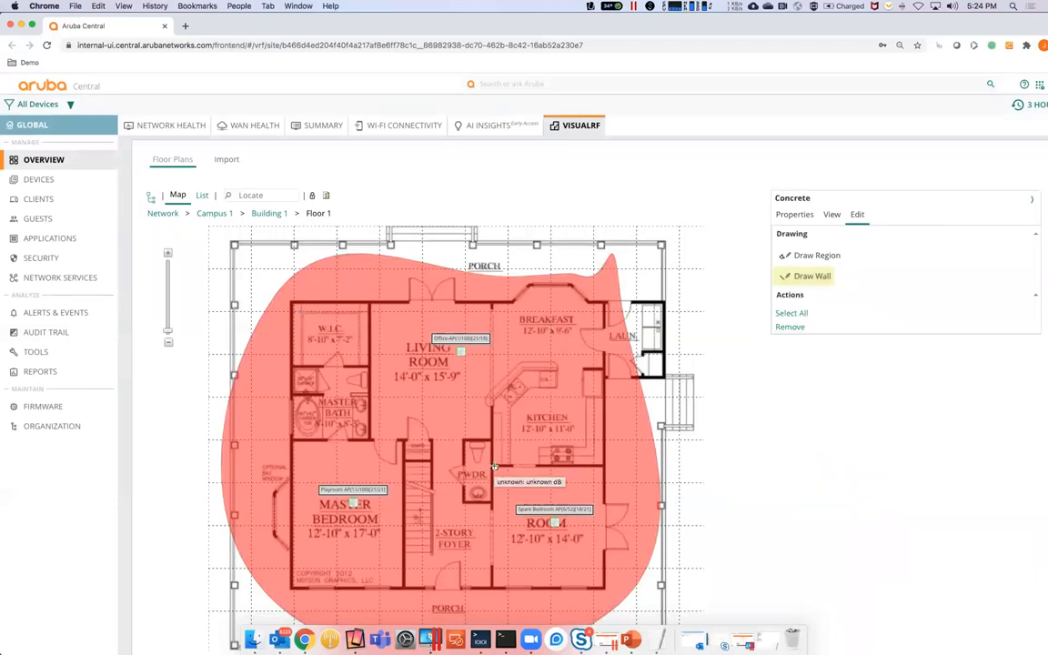
left_click(603, 468)
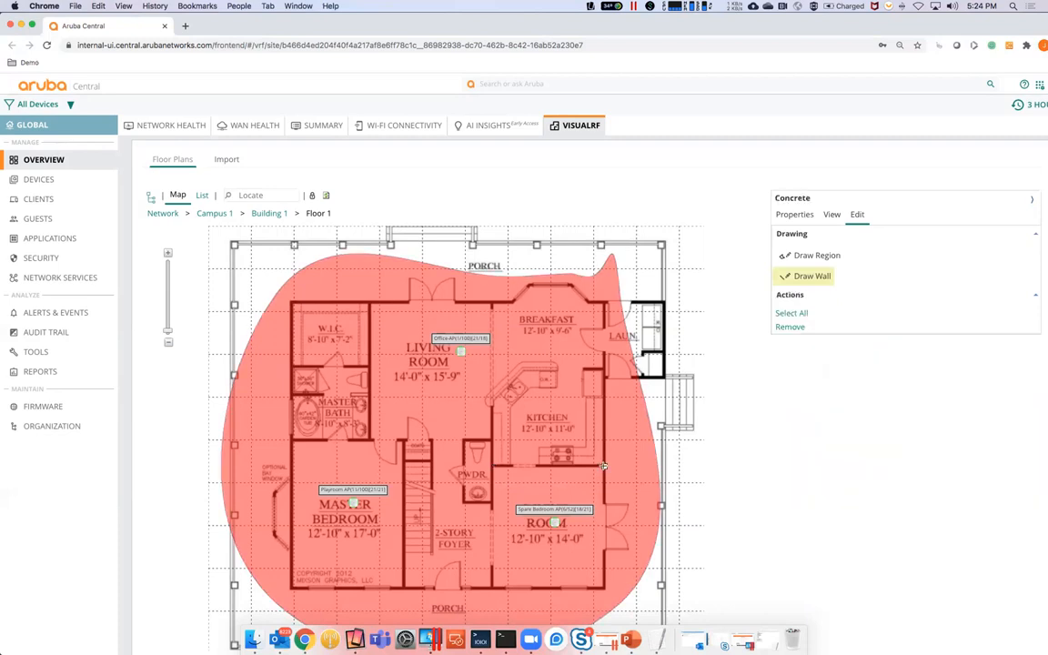
Set the material of the wall between the kitchen and dining room to Drywall and save it.
left_click(490, 470)
left_click(495, 466)
right_click(565, 468)
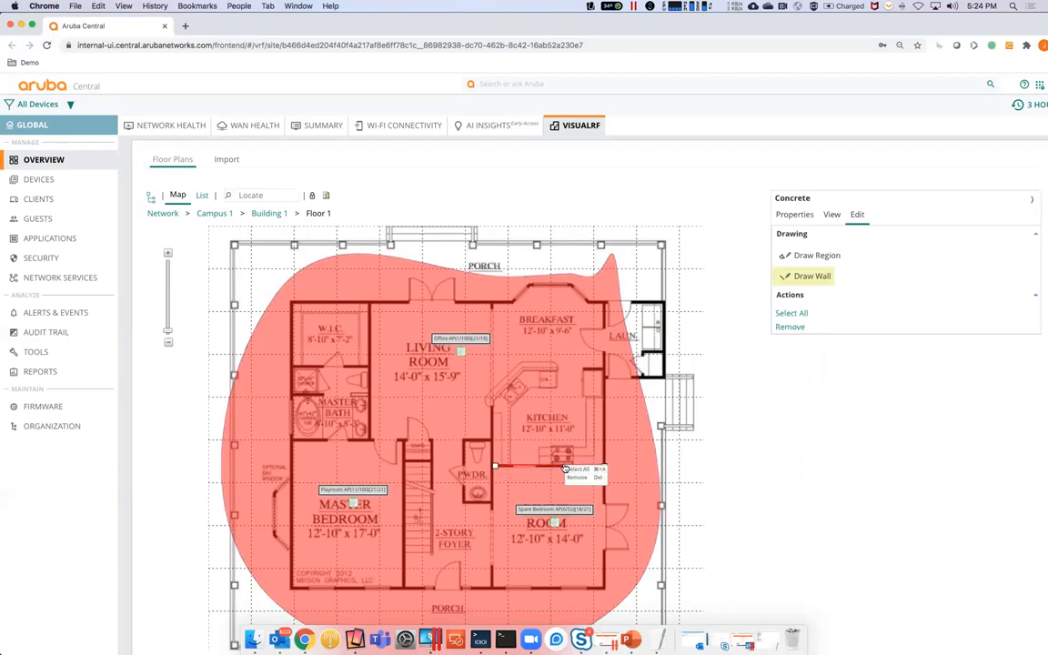
left_click(789, 216)
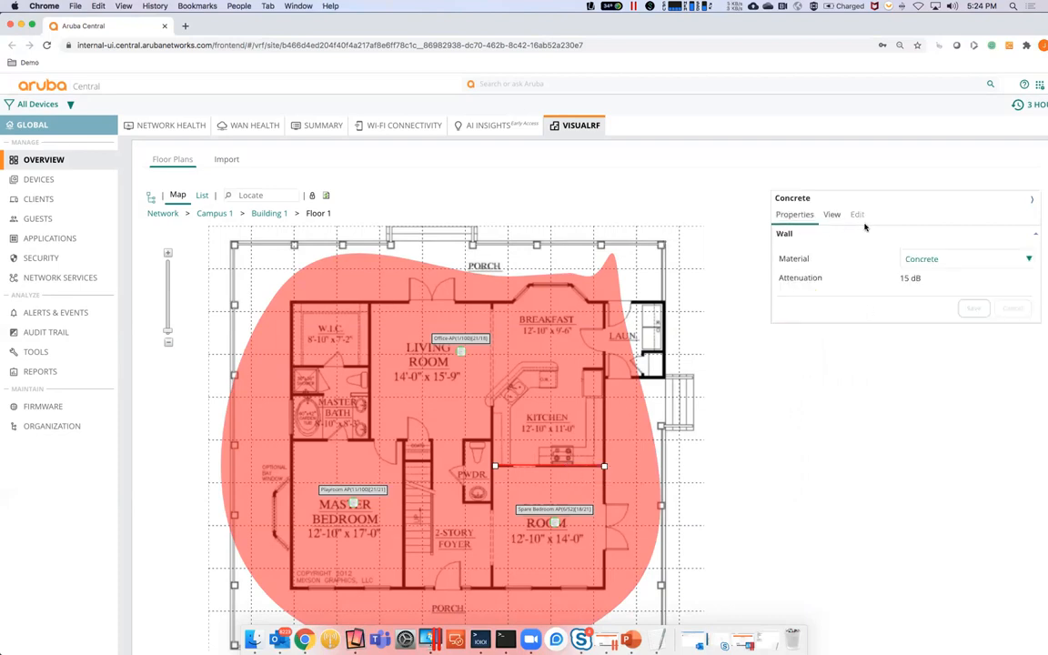
left_click(918, 260)
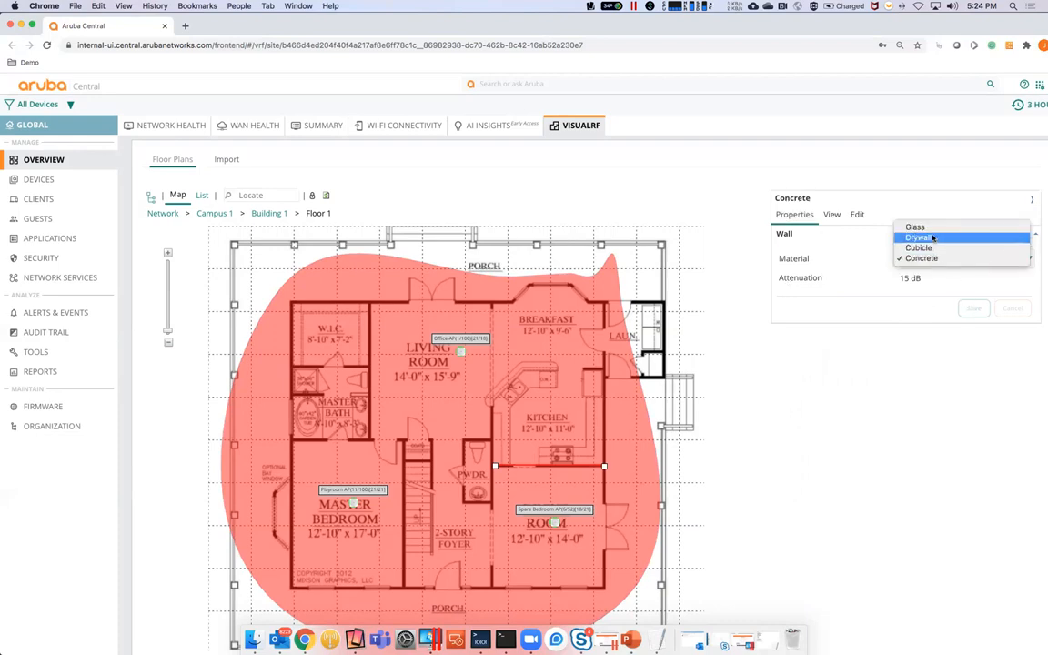
left_click(933, 238)
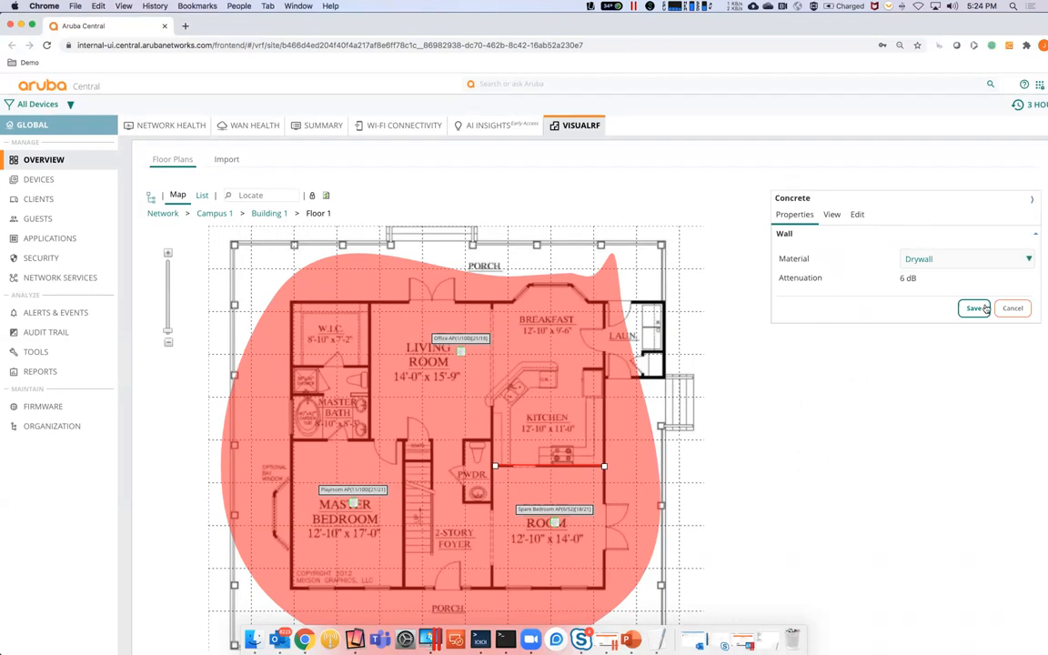
left_click(975, 309)
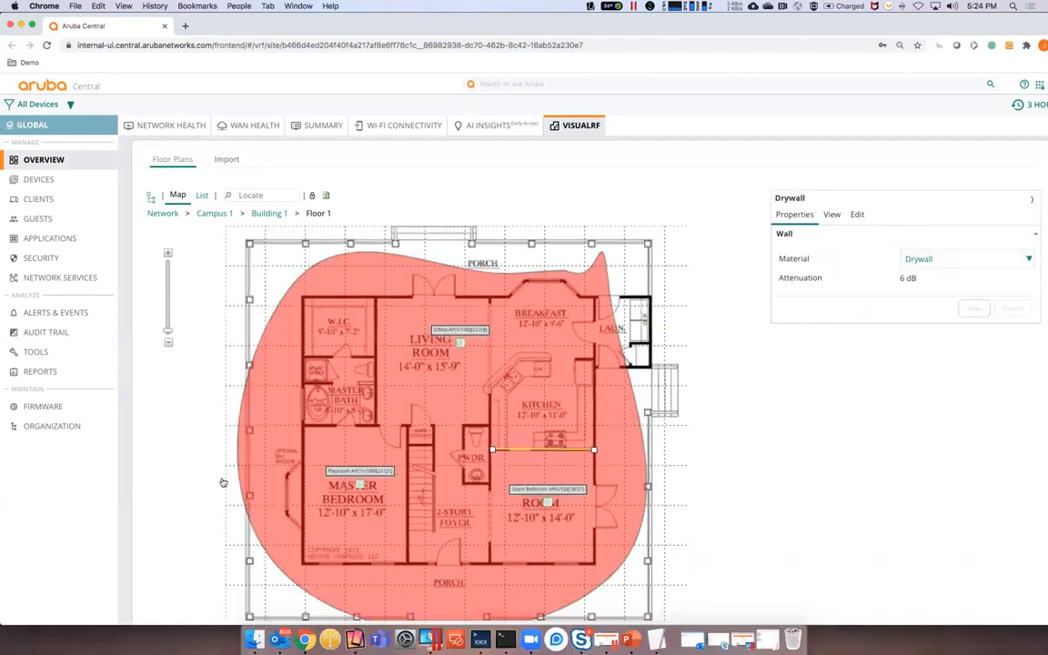
Draw a drywall wall from the kitchen counter's outer corner down past the powder room.
left_click(857, 214)
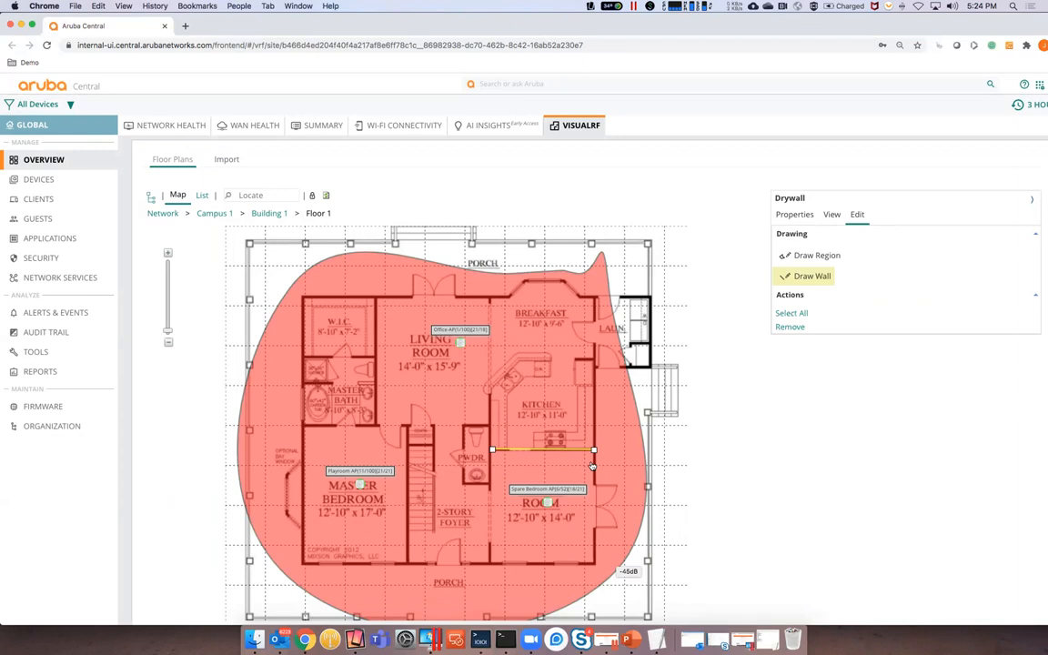
left_click(490, 397)
left_click(491, 492)
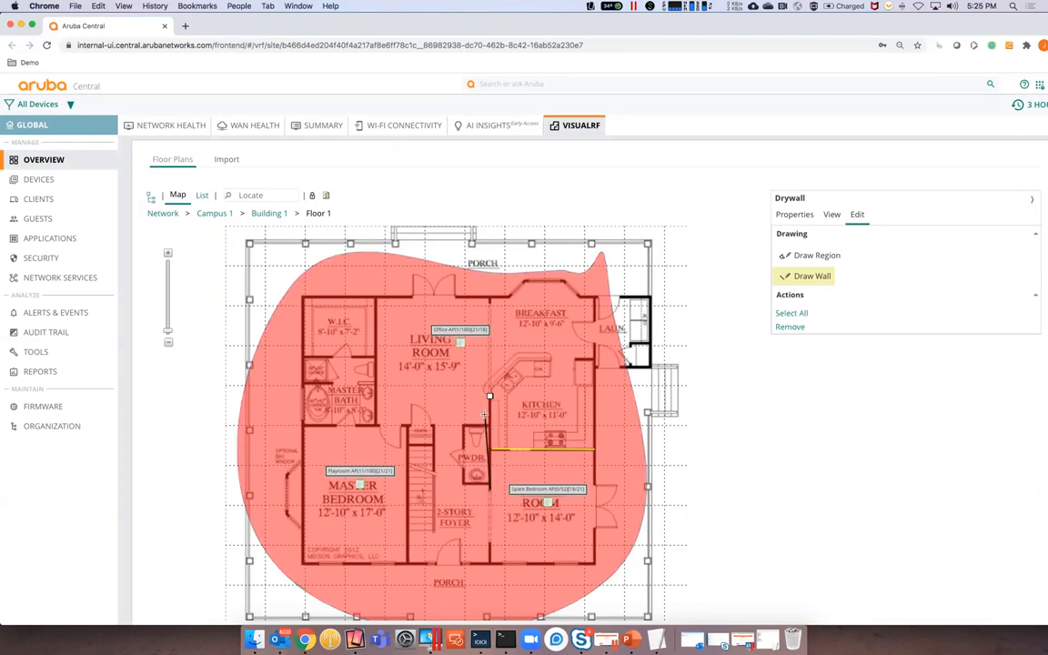
left_click(491, 397)
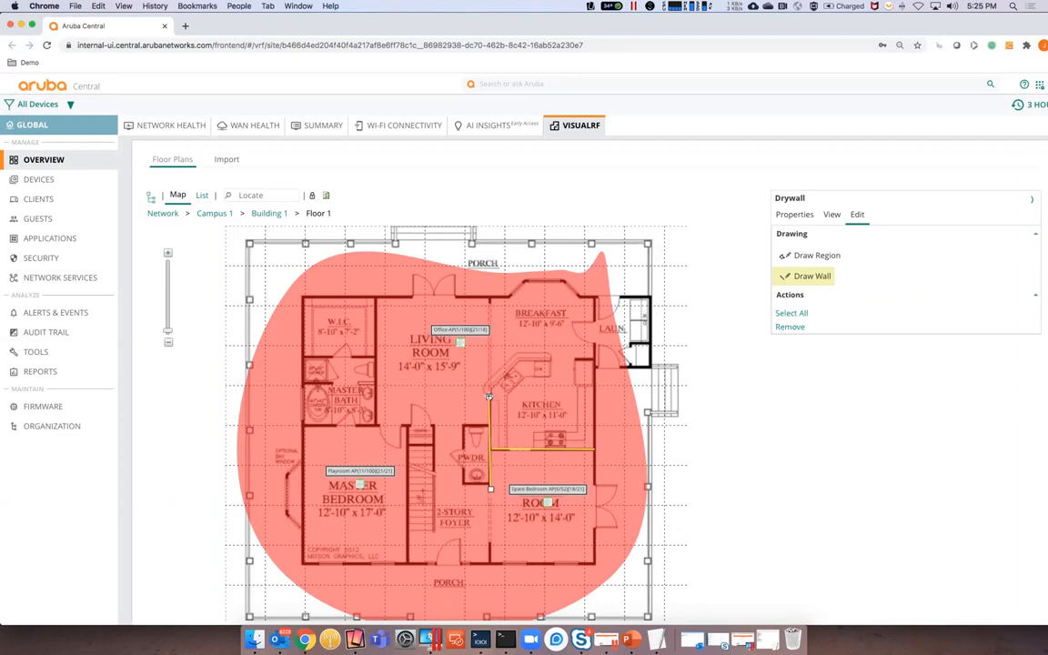
Draw drywall walls along the master bath's bedroom side, along the living room side of bath and W.I.C., and between W.I.C. and bath.
left_click(304, 425)
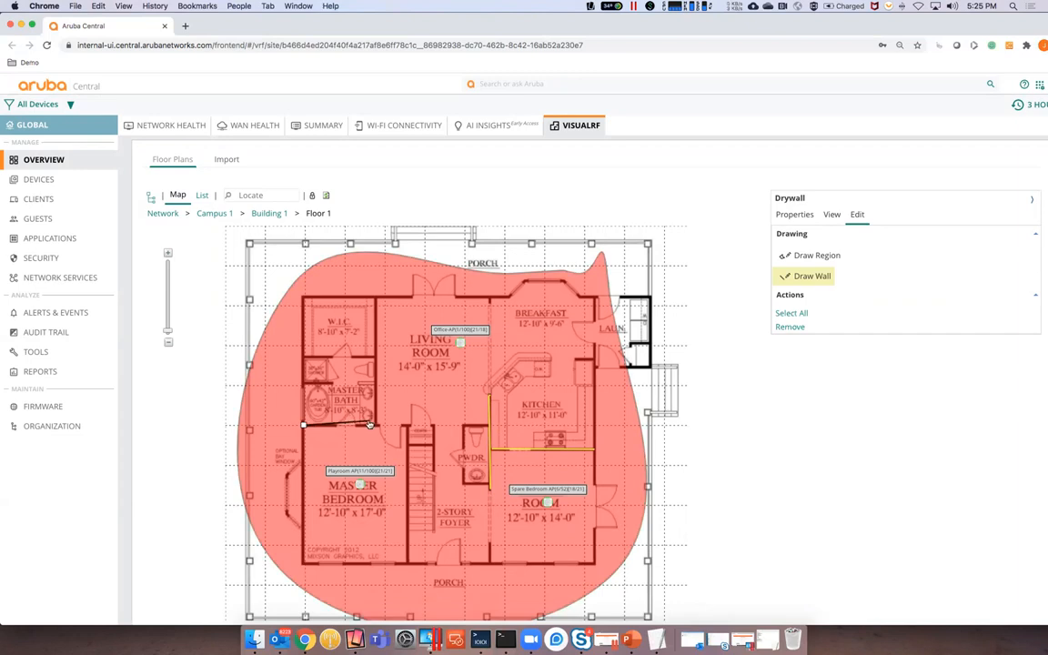
left_click(374, 425)
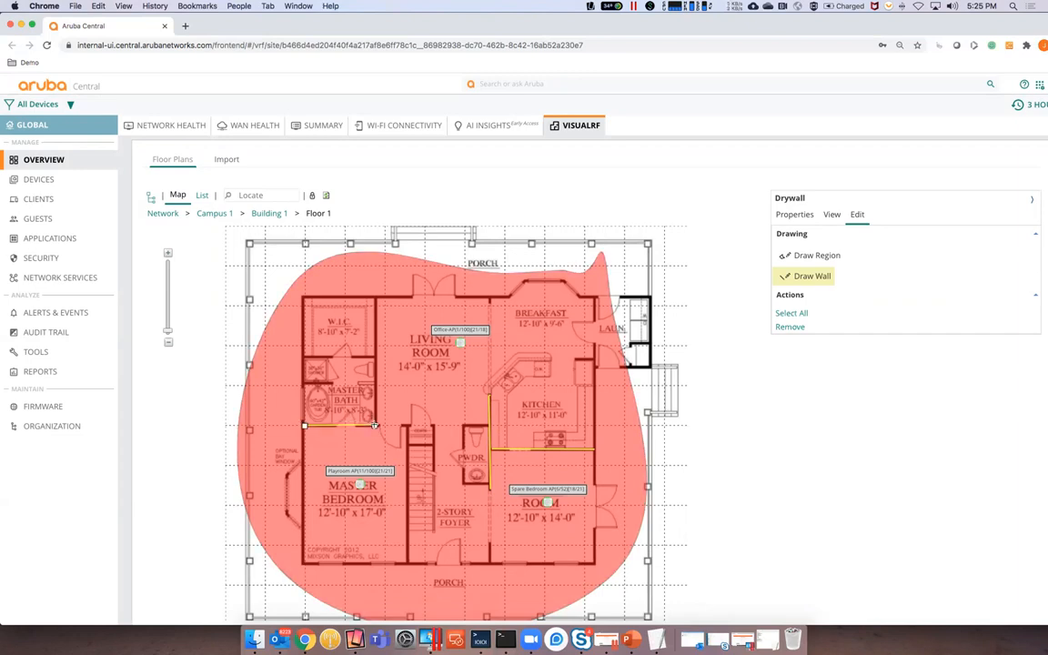
left_click(375, 301)
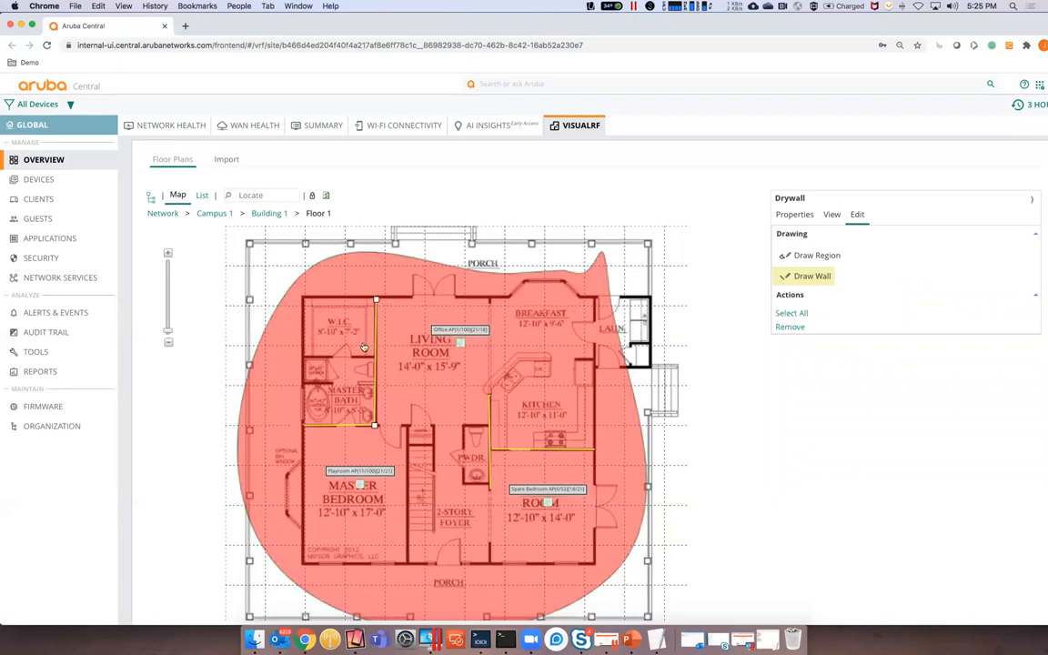
left_click(305, 357)
left_click(376, 357)
Draw a drywall wall between the master bedroom and the foyer stairs, and a short one between the foyer and dining room at the front.
left_click(405, 426)
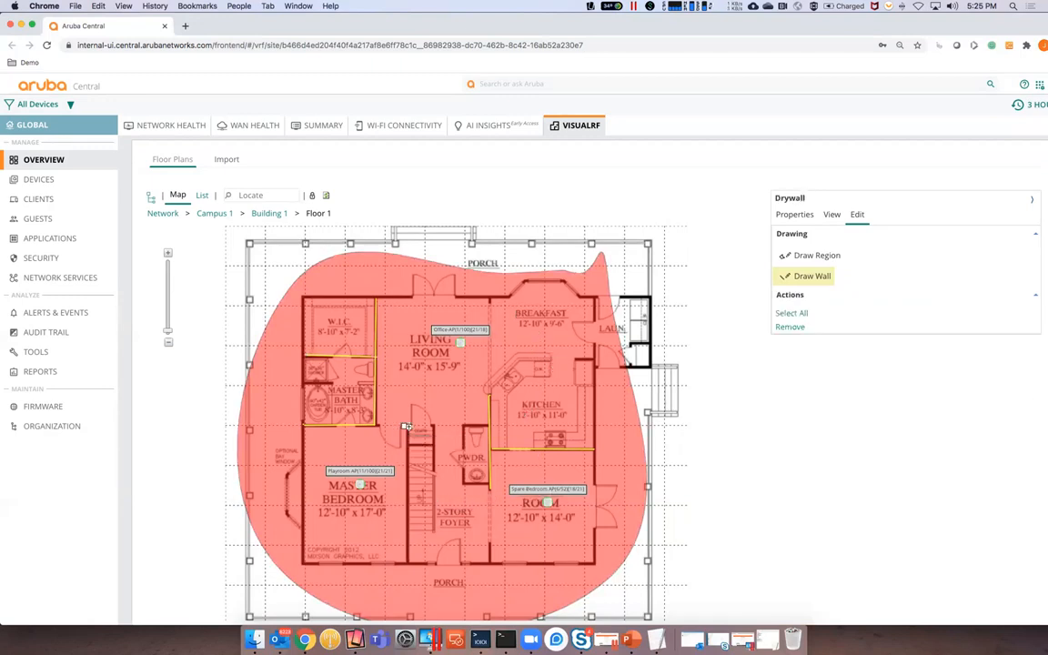
left_click(409, 562)
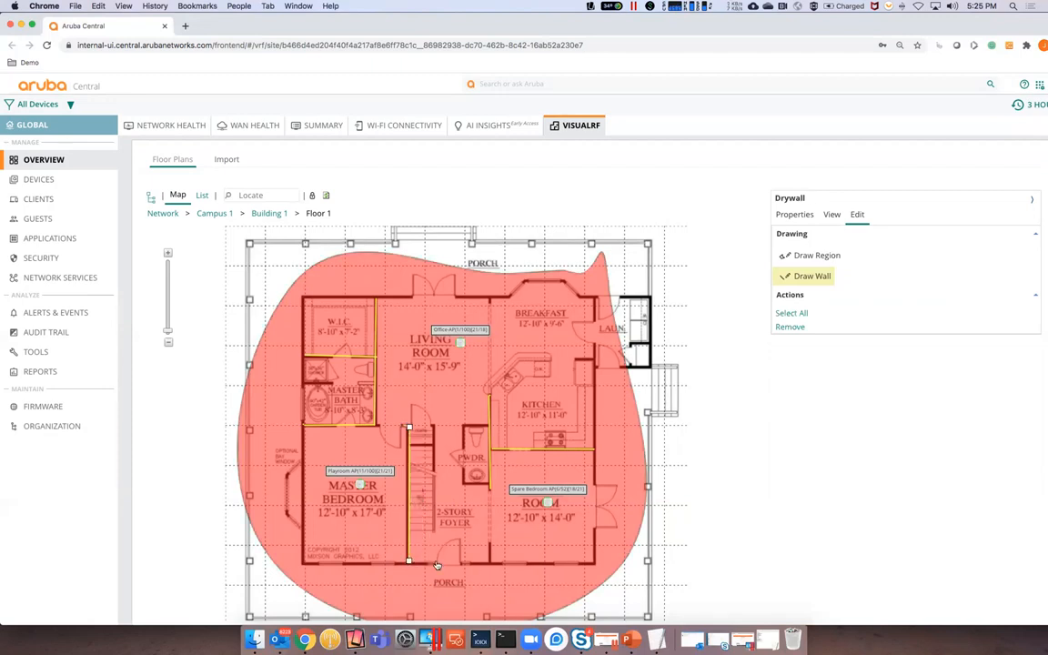
left_click(489, 561)
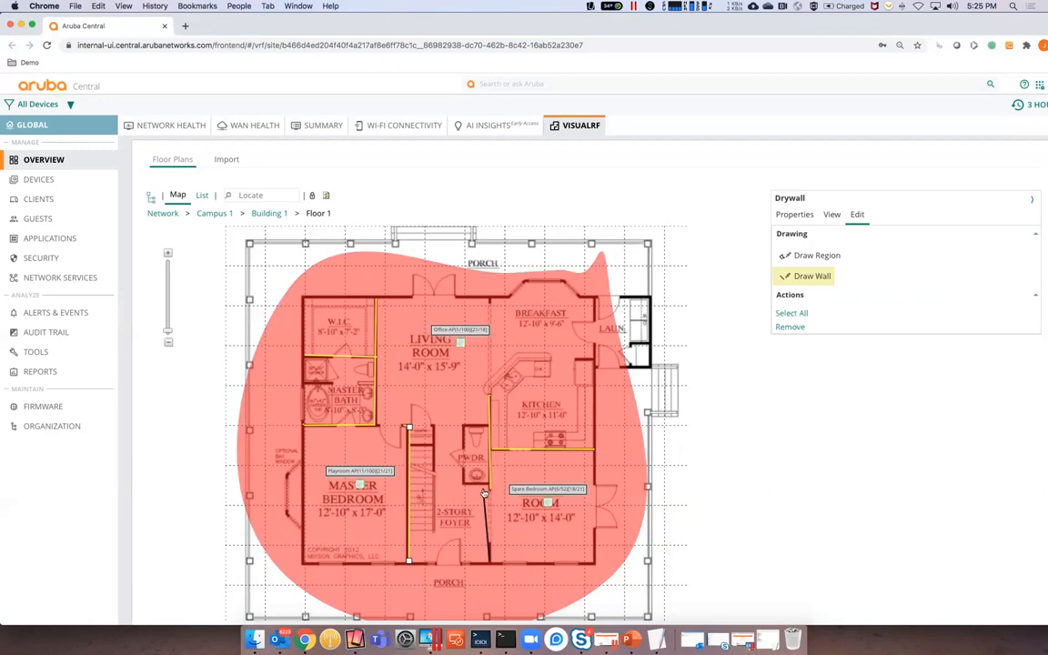
double_click(489, 543)
Try to switch the wall material to Concrete in the wall properties.
left_click(634, 404)
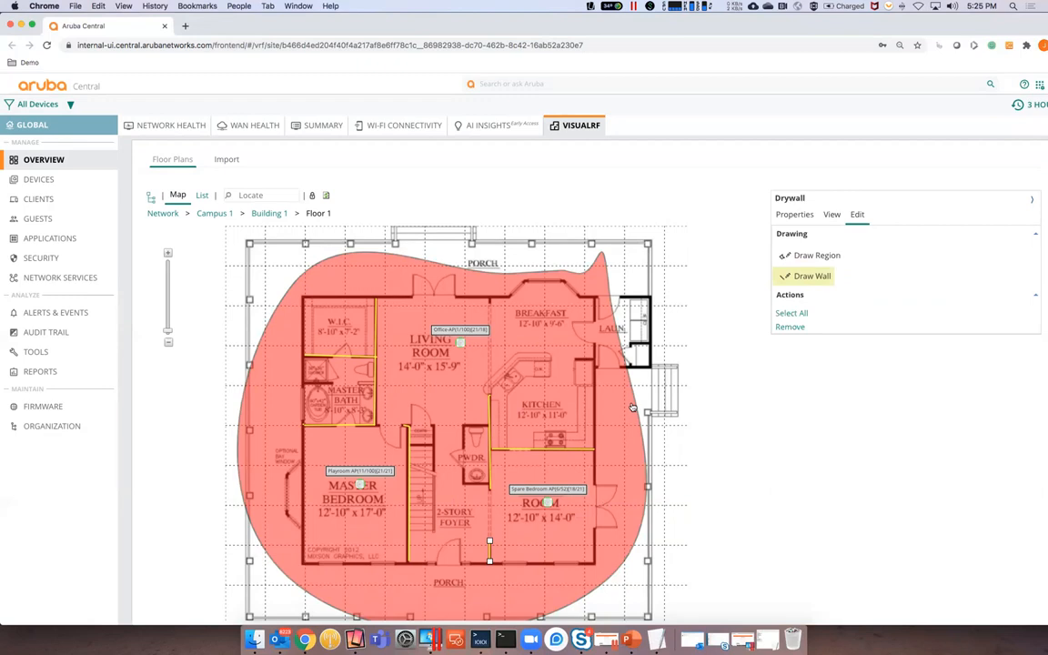
left_click(794, 213)
left_click(928, 259)
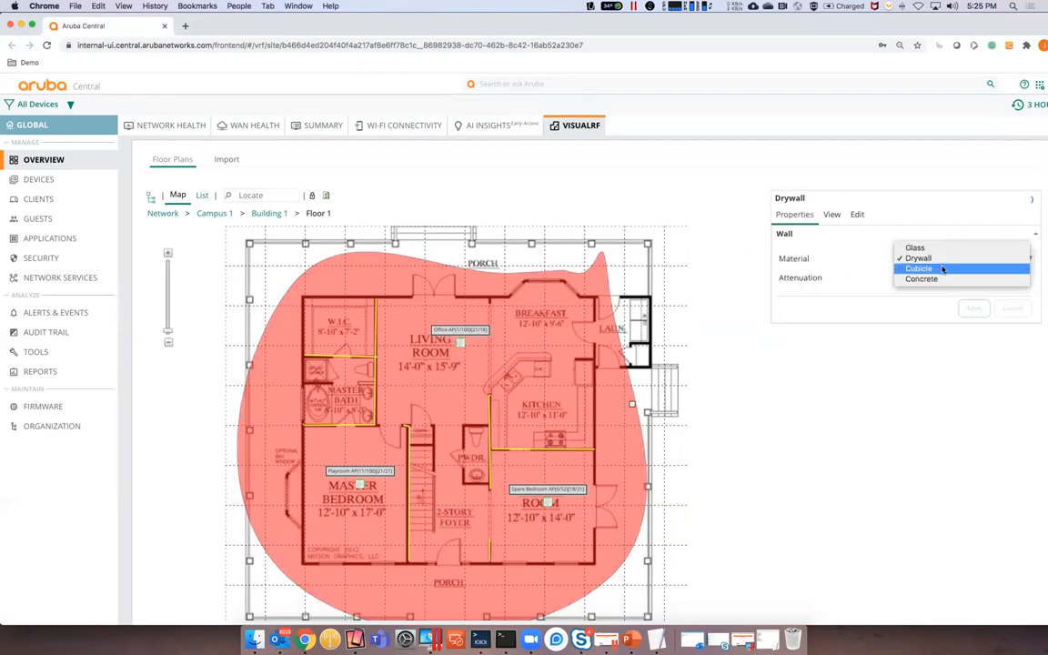
left_click(926, 280)
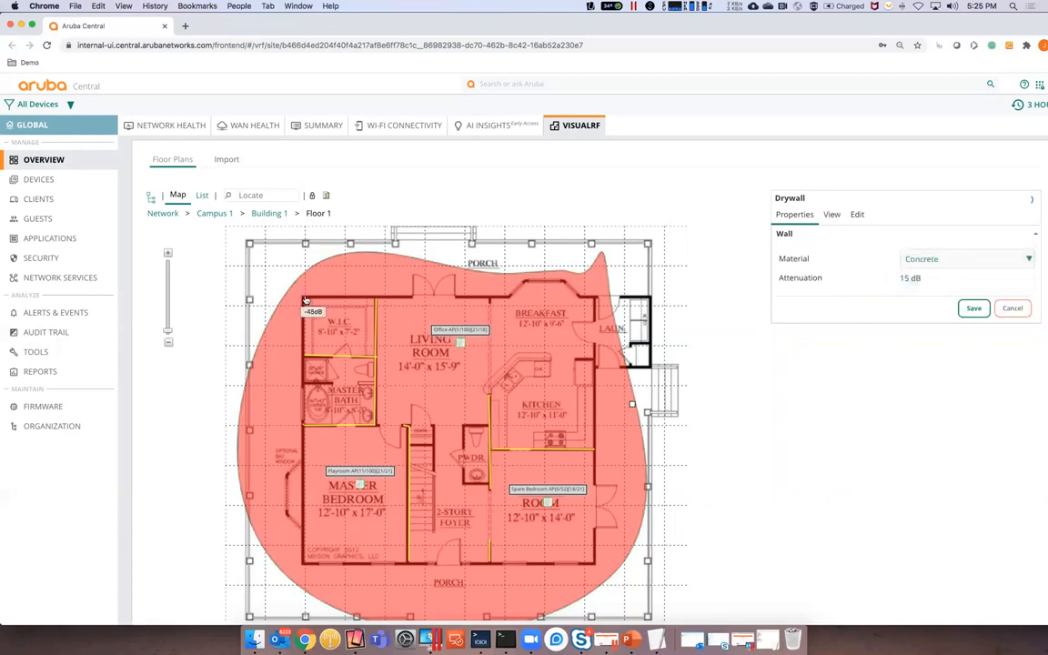
Draw the exterior walls from the W.I.C. corner down past the master bedroom, along the front porch, and up to the breakfast corner.
left_click(303, 299)
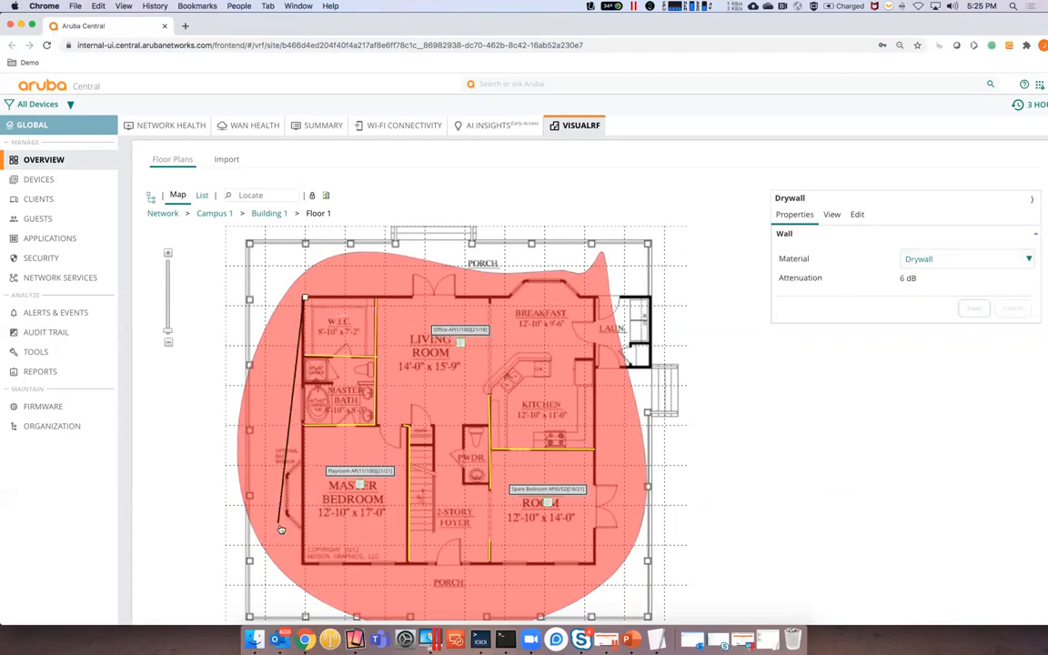
left_click(302, 563)
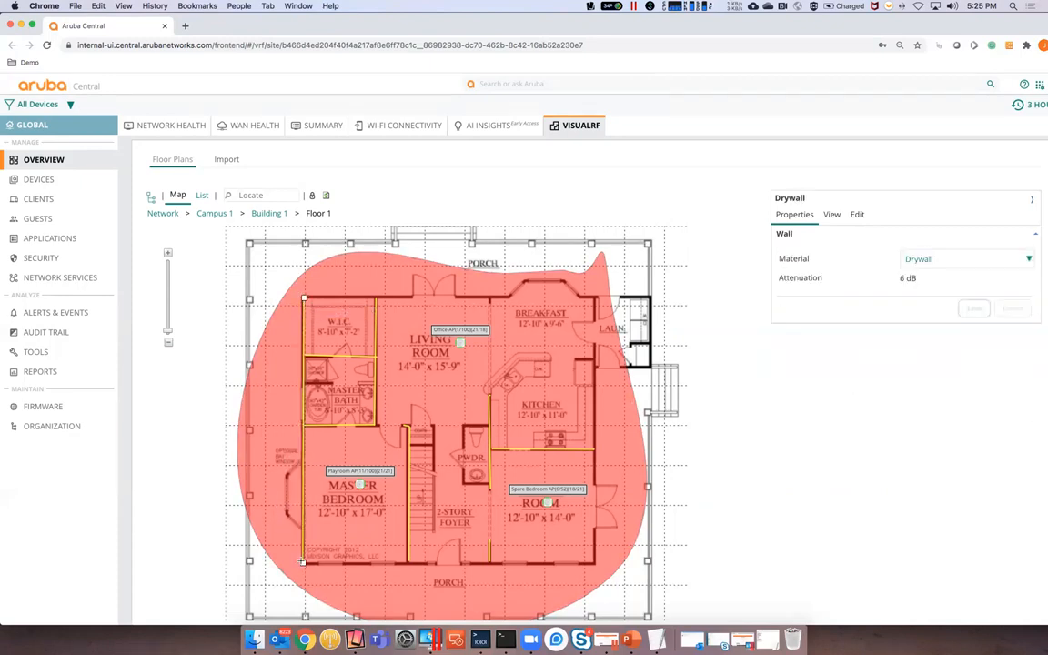
left_click(592, 564)
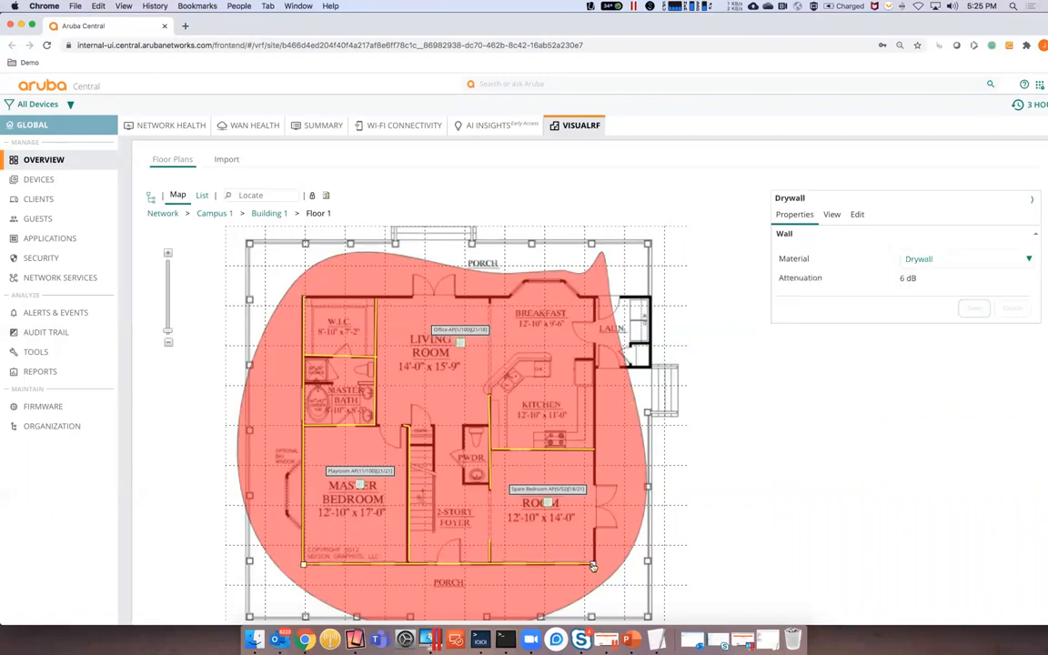
left_click(593, 295)
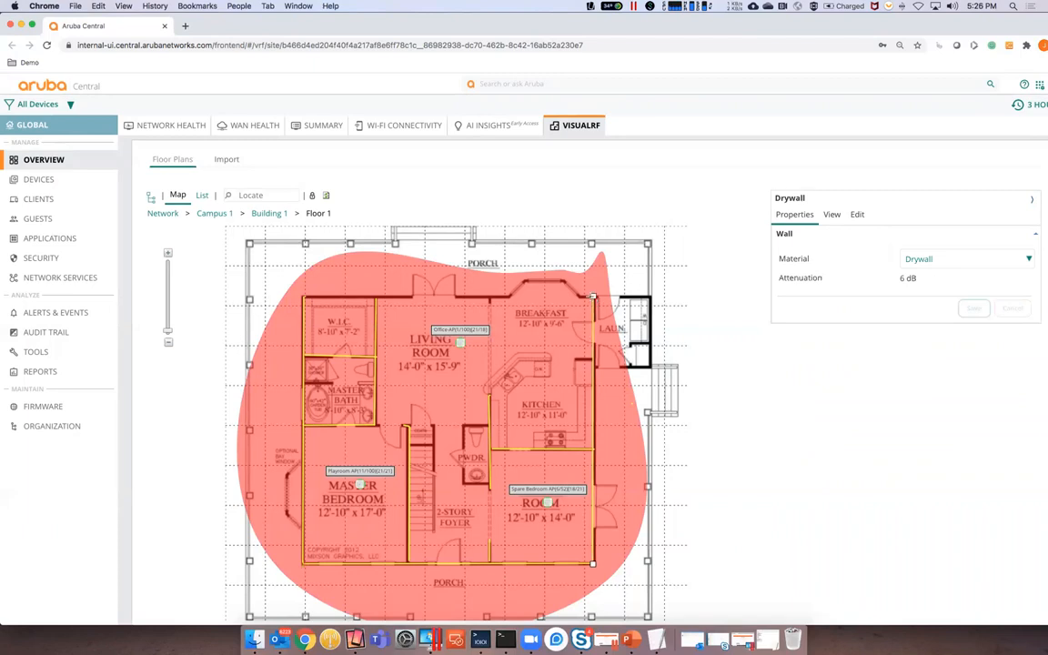
Close the exterior outline by drawing walls around the breakfast bay window and along the living room back to the W.I.C. corner.
left_click(578, 297)
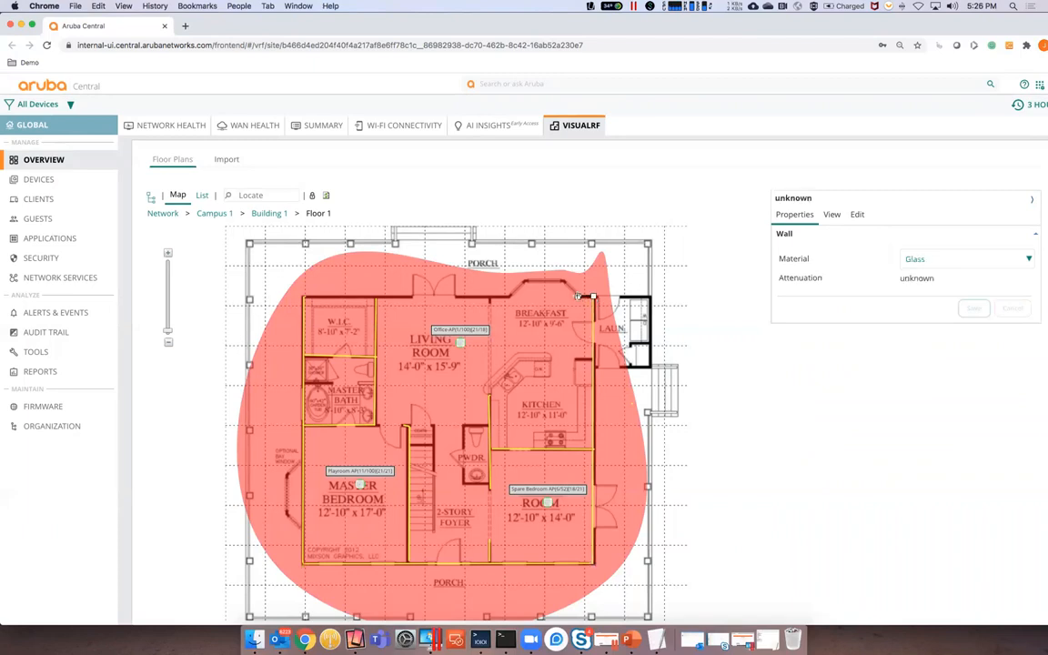
left_click(560, 283)
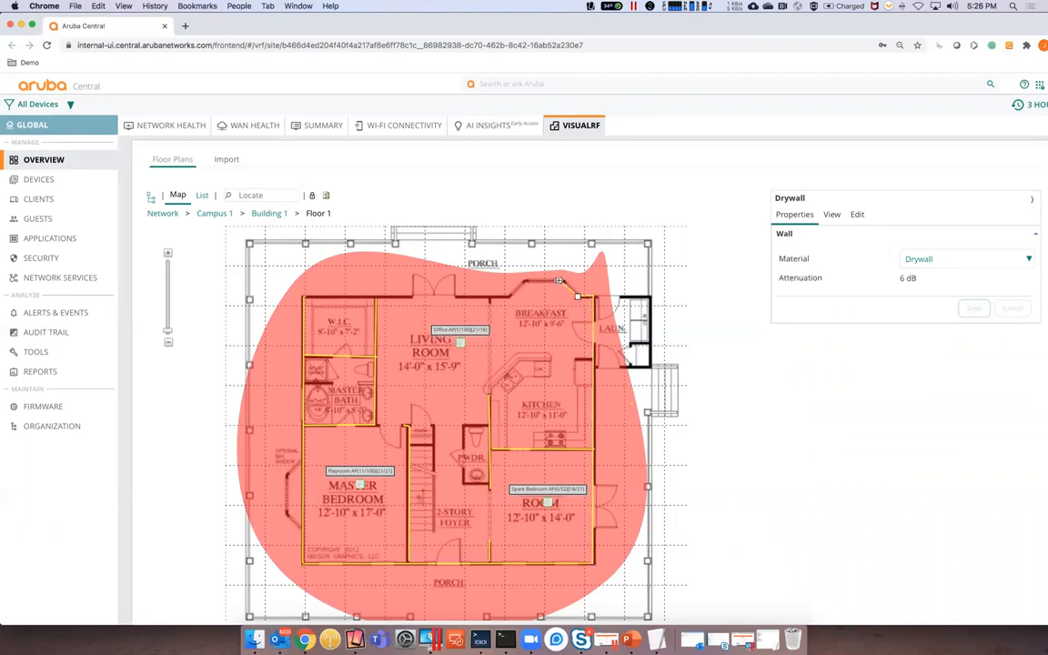
left_click(526, 283)
left_click(509, 298)
left_click(308, 298)
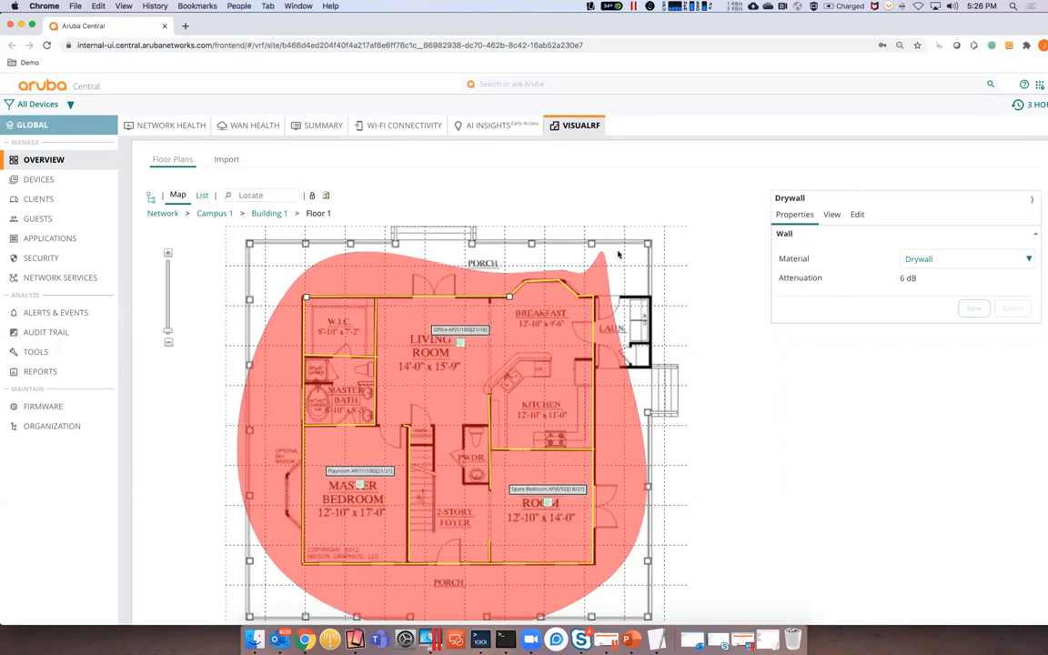
Refresh the floor plan's heatmap with the drawn walls and limit the overlay to the 5 GHz frequency.
left_click(327, 196)
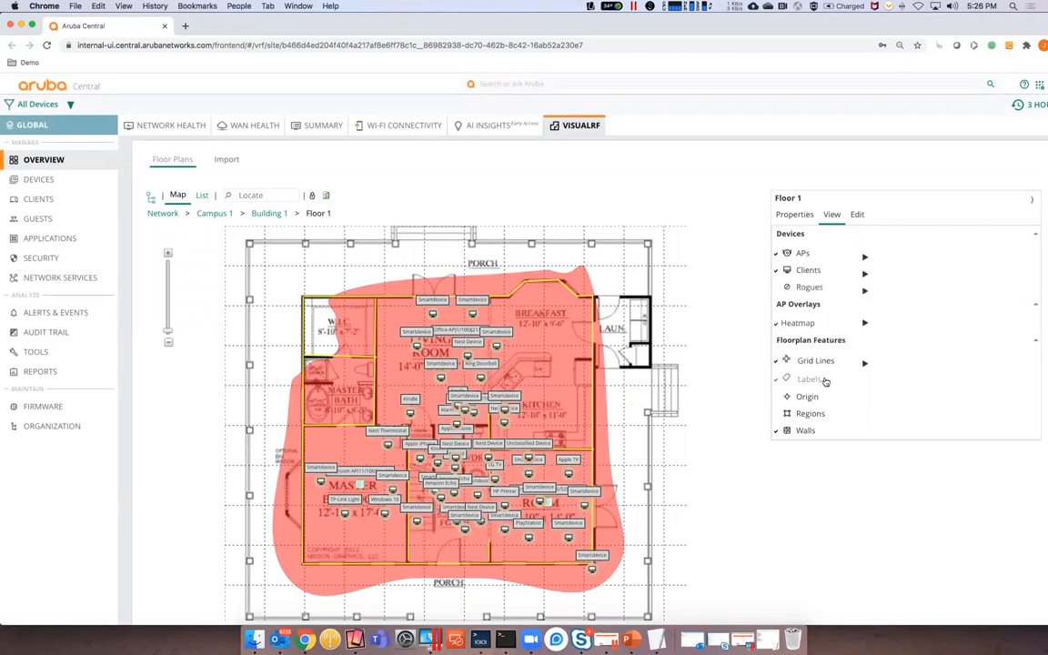
left_click(824, 325)
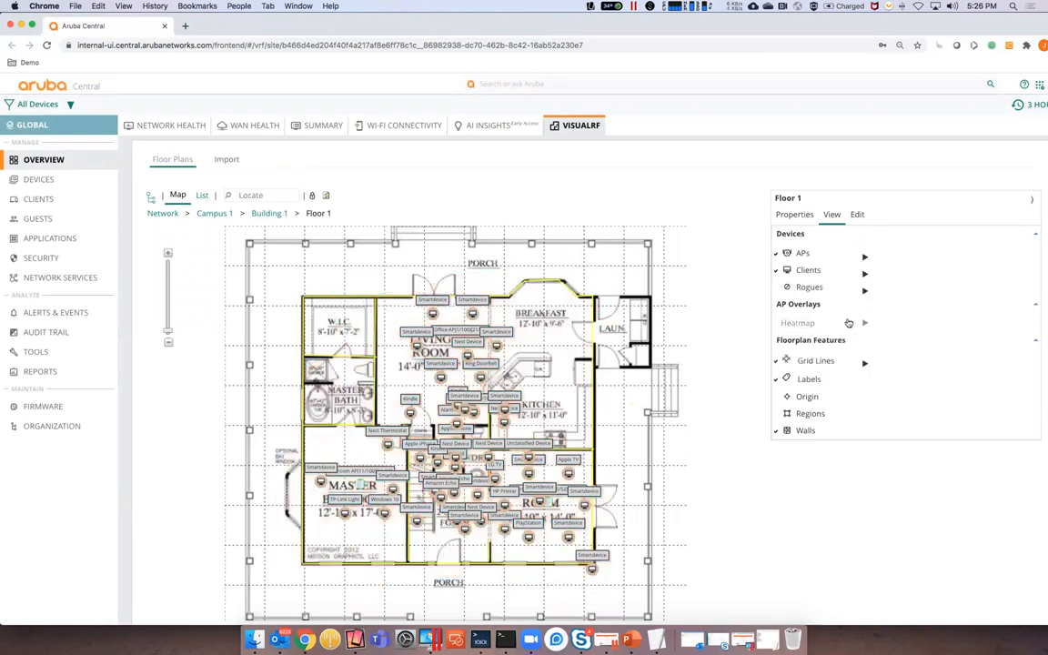
left_click(865, 324)
left_click(867, 325)
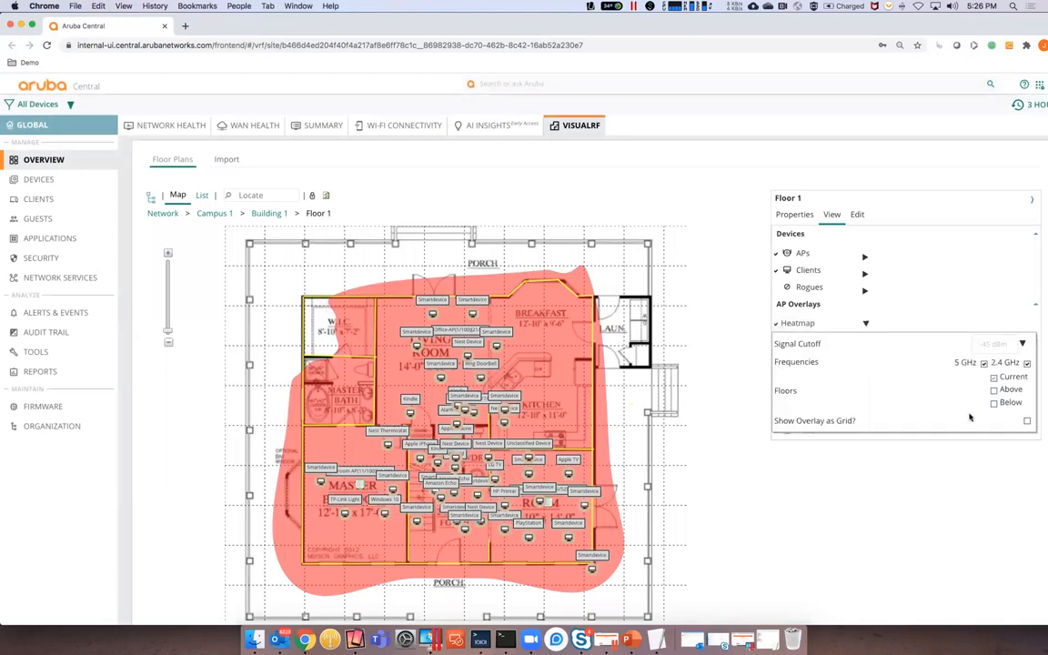
left_click(1027, 363)
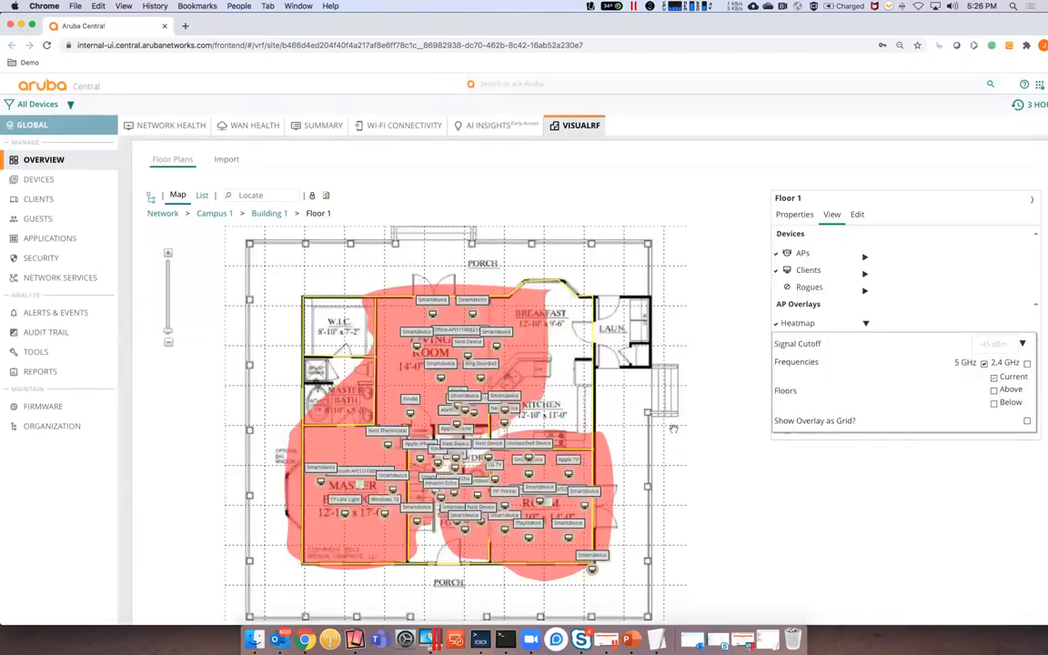
Try the heatmap at a -55 dBm signal cutoff, set it to -65 dBm, and show only the 2.4 GHz frequency.
left_click(1023, 345)
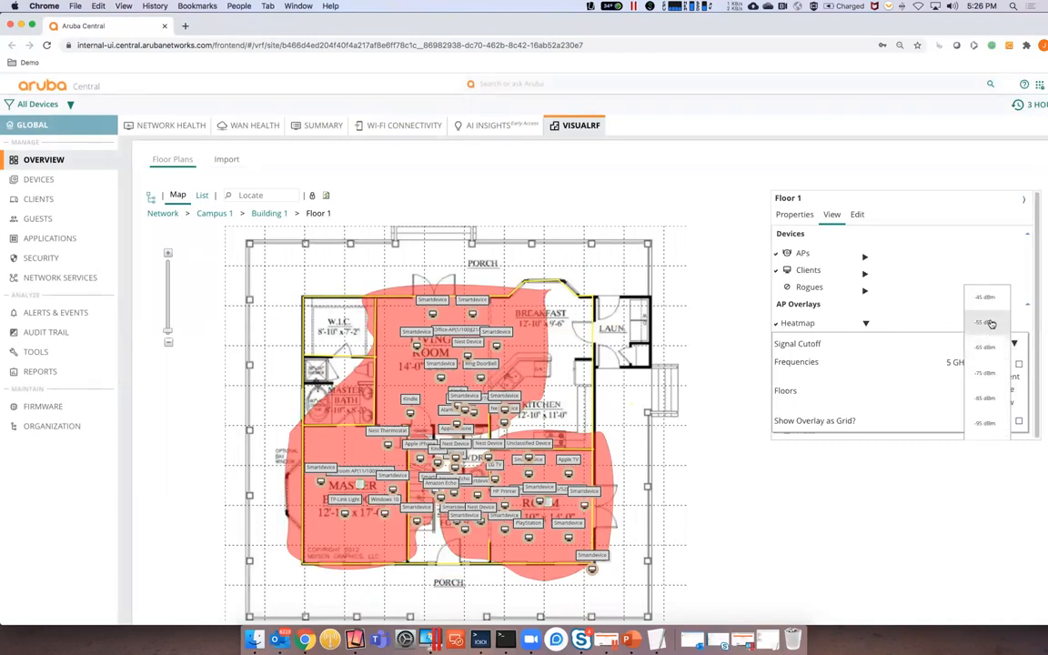
left_click(987, 323)
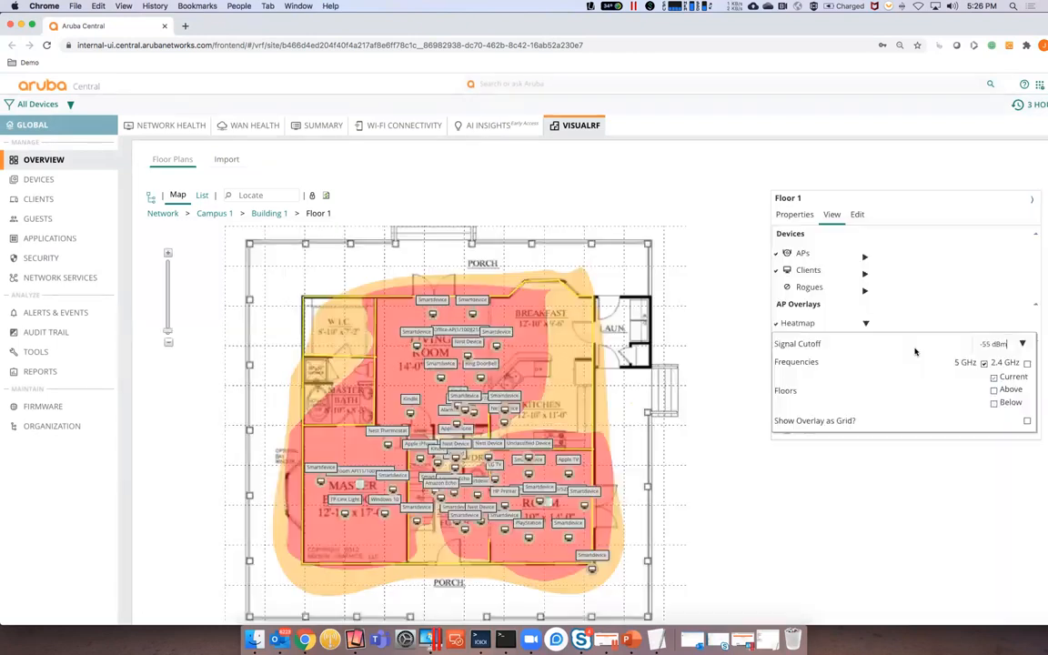
left_click(1023, 344)
left_click(994, 344)
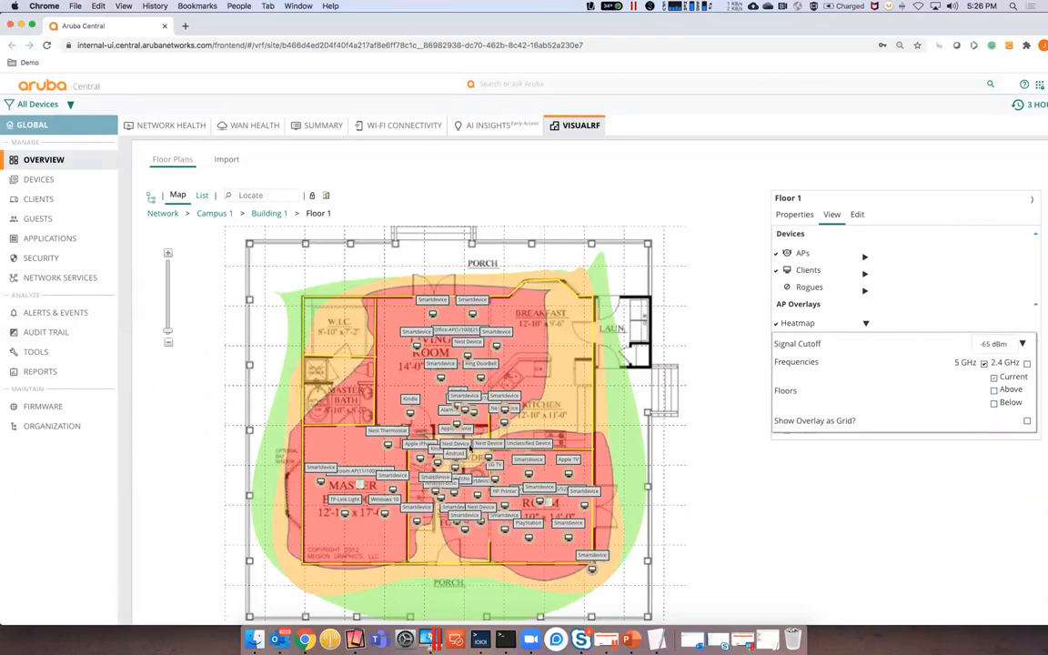
left_click(1027, 364)
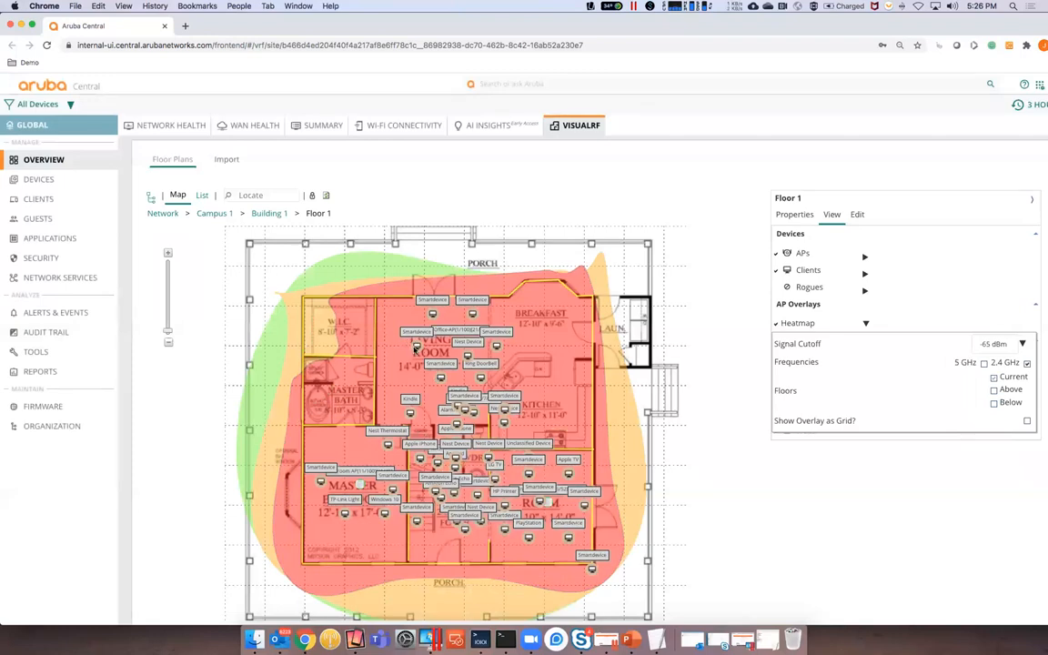
Hide the clients on the floor plan to inspect the heatmap, show them again, and bring up the floor's properties.
left_click(776, 270)
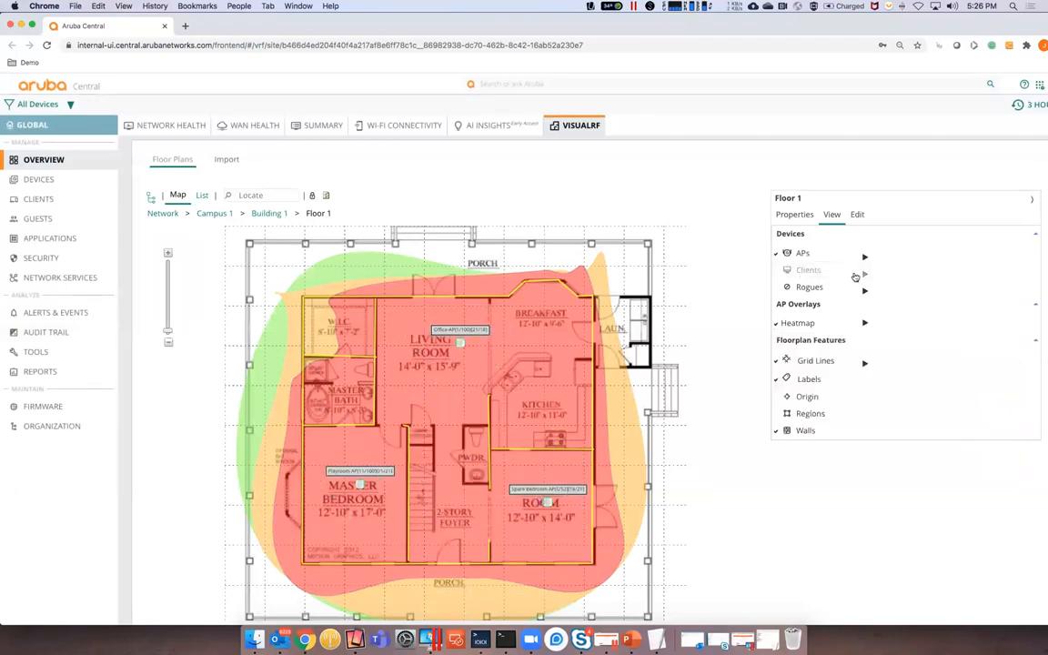
left_click(781, 273)
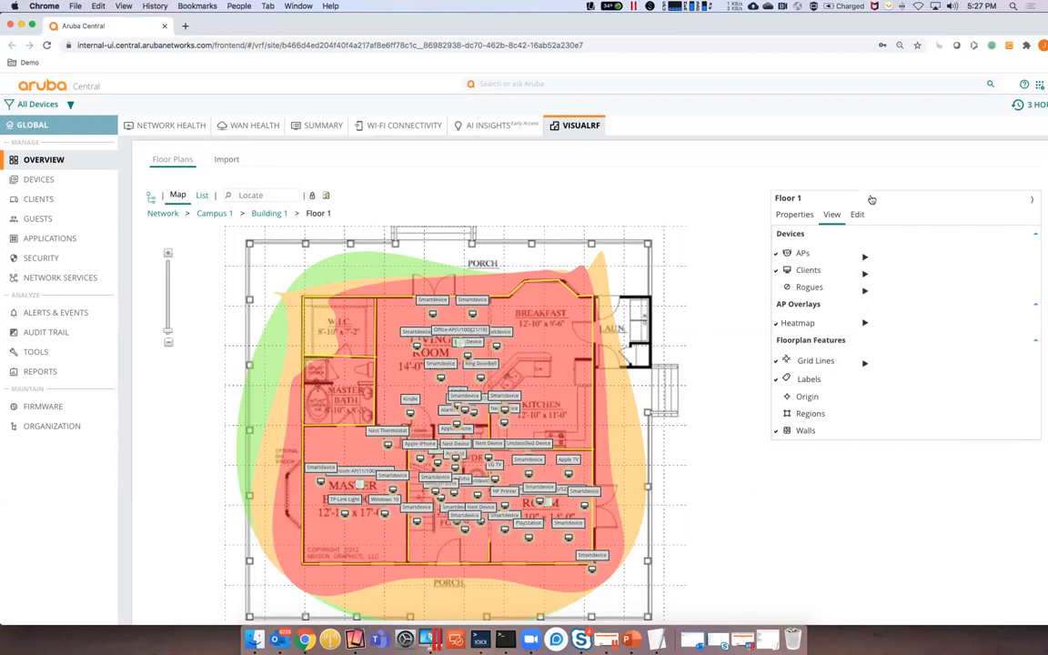
left_click(792, 215)
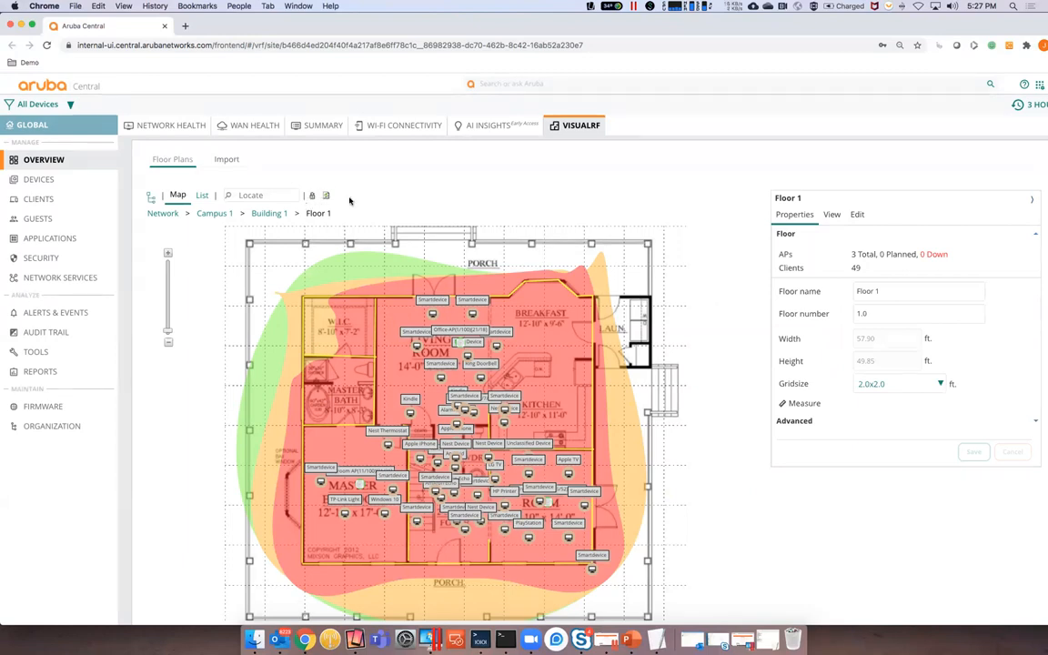
Go up to Building 1, review the floor's available actions and the new floorplan form, and cancel the form.
left_click(277, 220)
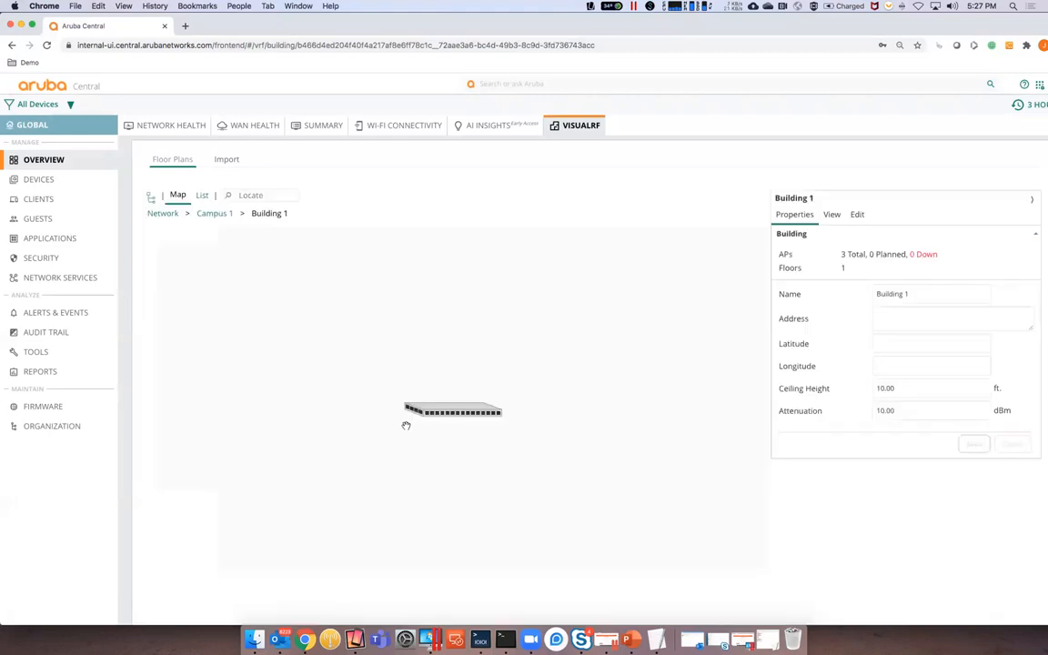
right_click(463, 417)
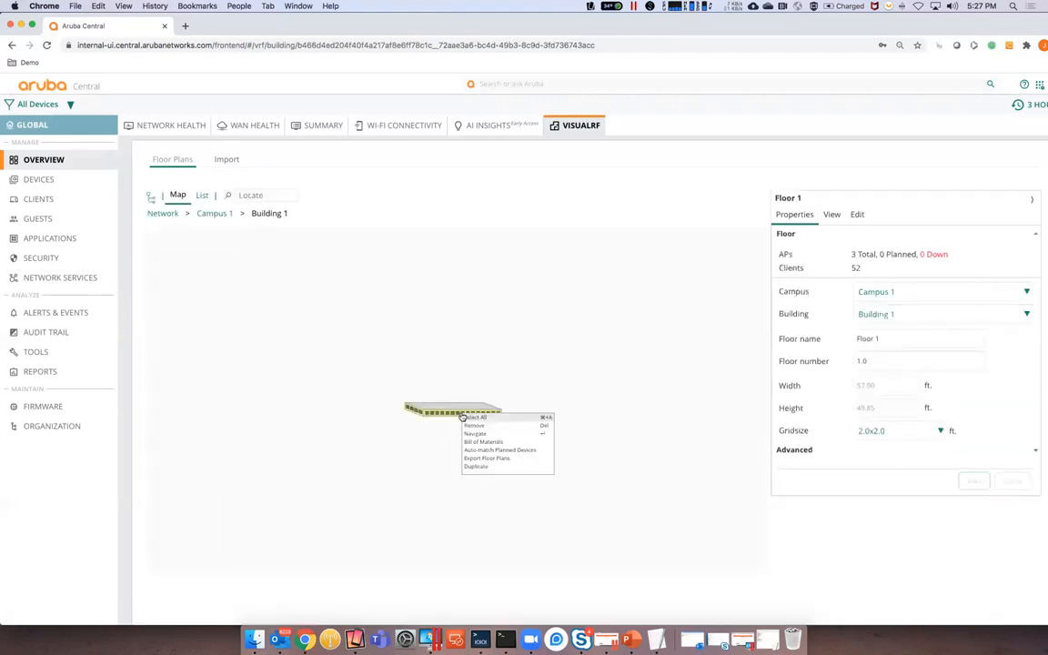
right_click(459, 377)
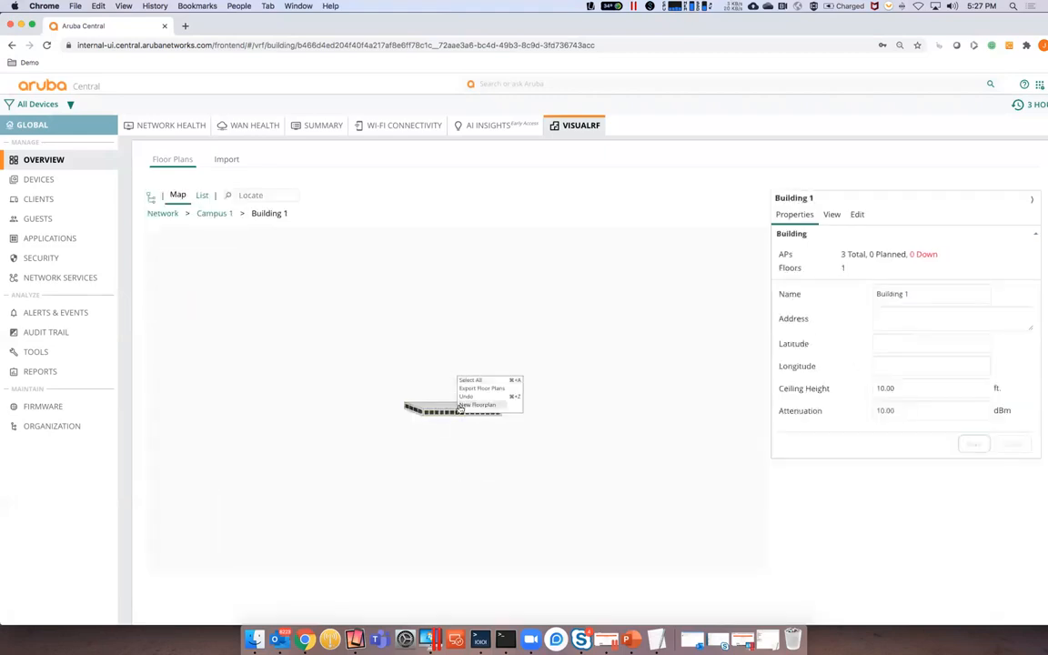
left_click(460, 405)
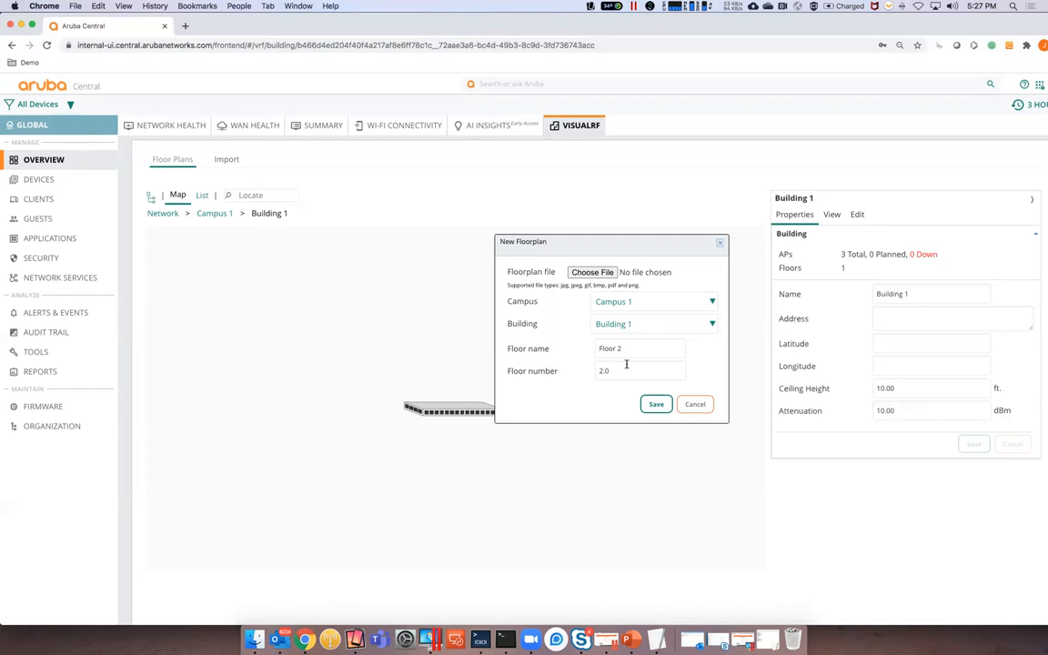
left_click(695, 404)
mouse_move(486, 405)
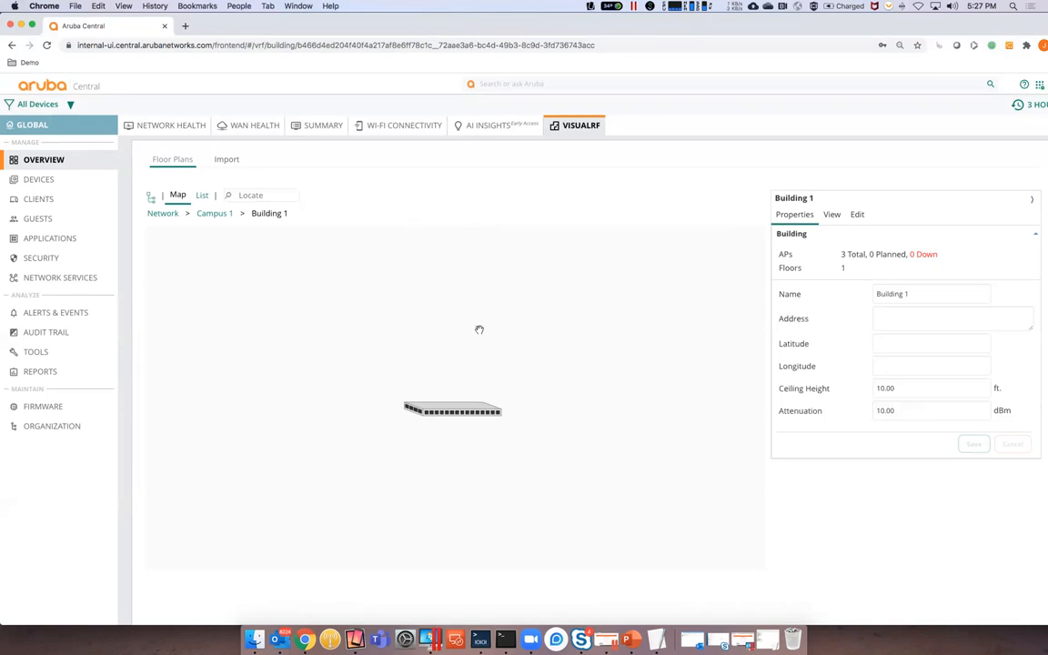
Open the global client list, restrict it to connected wired clients, and look through the entries.
left_click(56, 200)
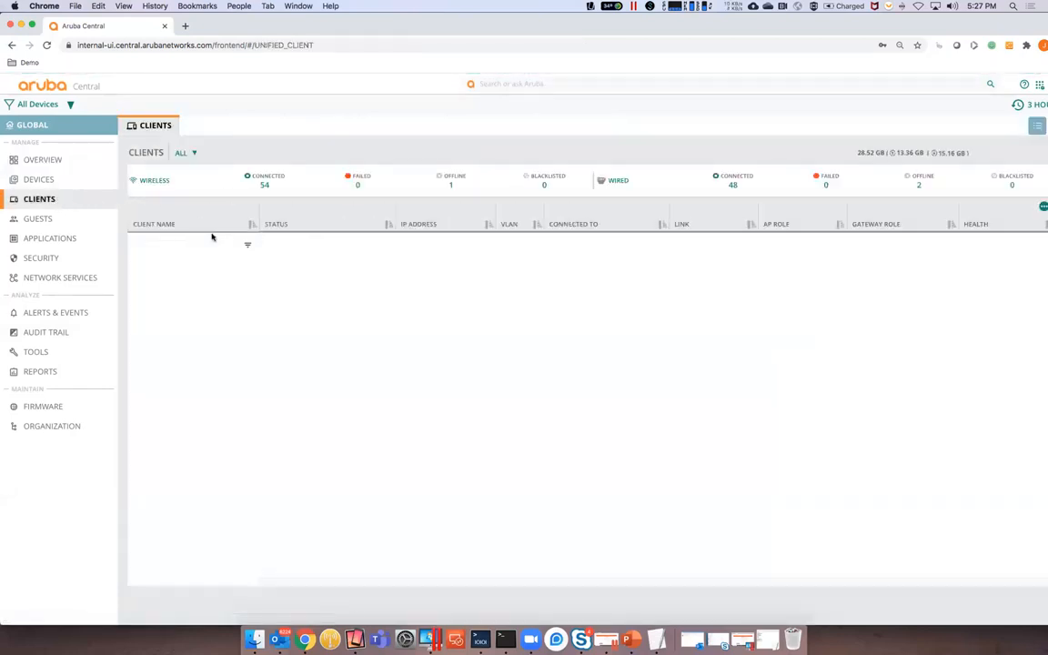
left_click(755, 185)
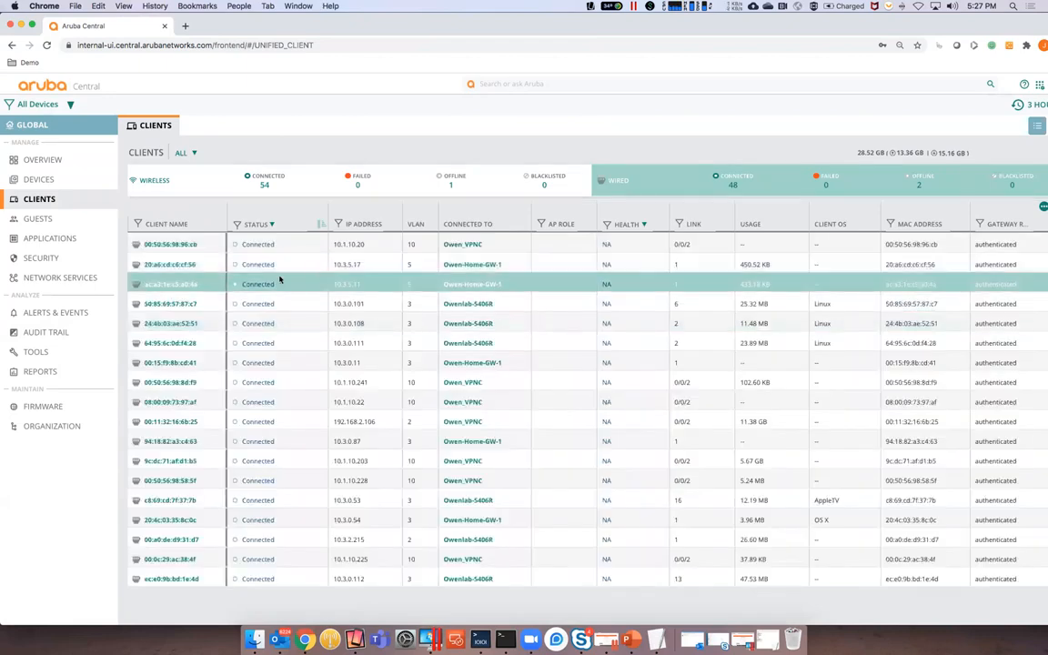
scroll(239, 308, "down", 1)
scroll(239, 308, "down", 3)
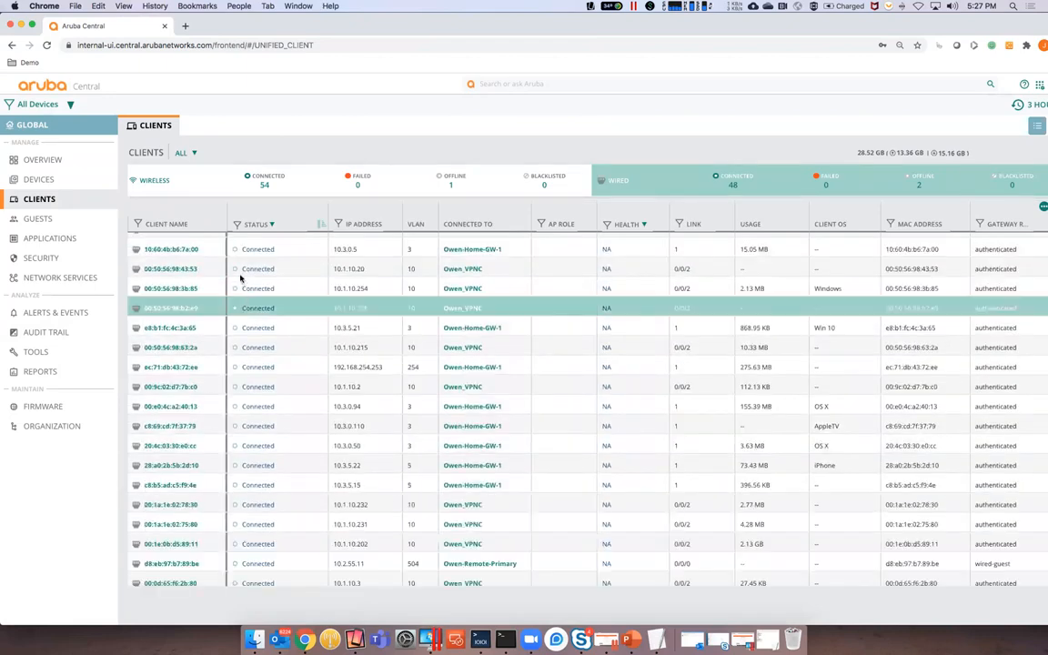
Narrow the client list from all devices to the OwenLAB-Home group.
scroll(241, 278, "up", 1)
left_click(32, 103)
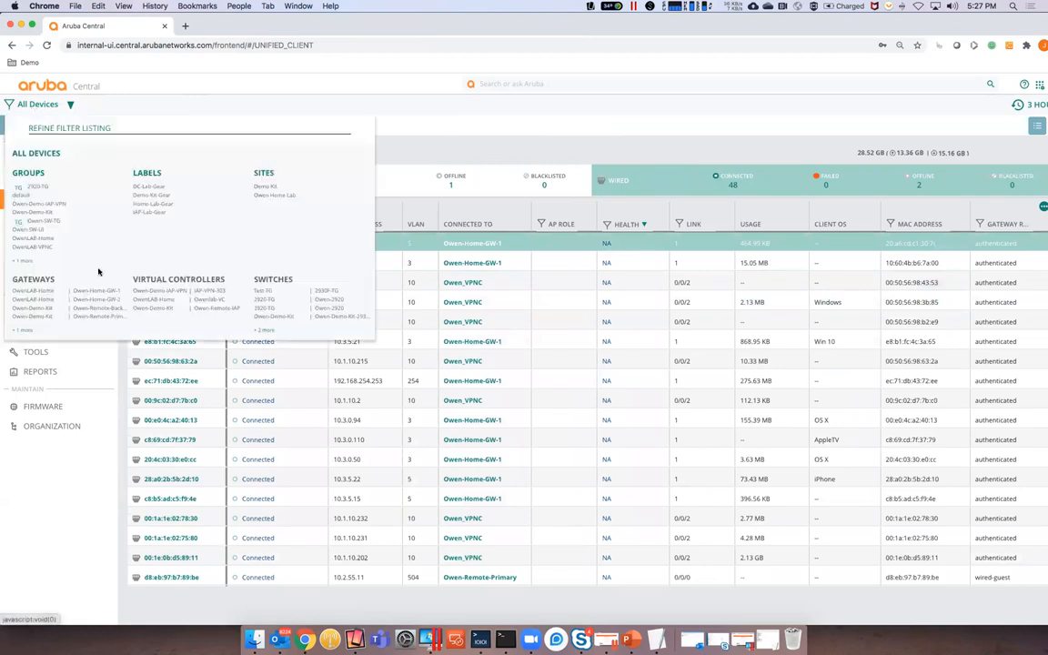
left_click(45, 237)
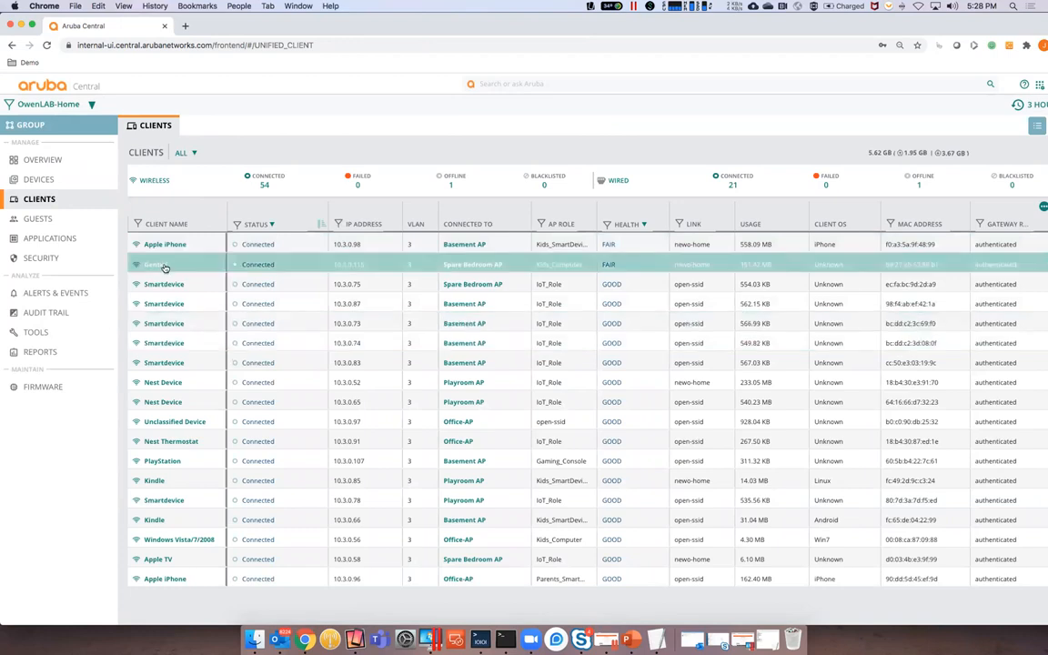
Open the details of the Smartdevice client on the Spare Bedroom AP, examine its floor plan location, and return to the client list.
left_click(164, 285)
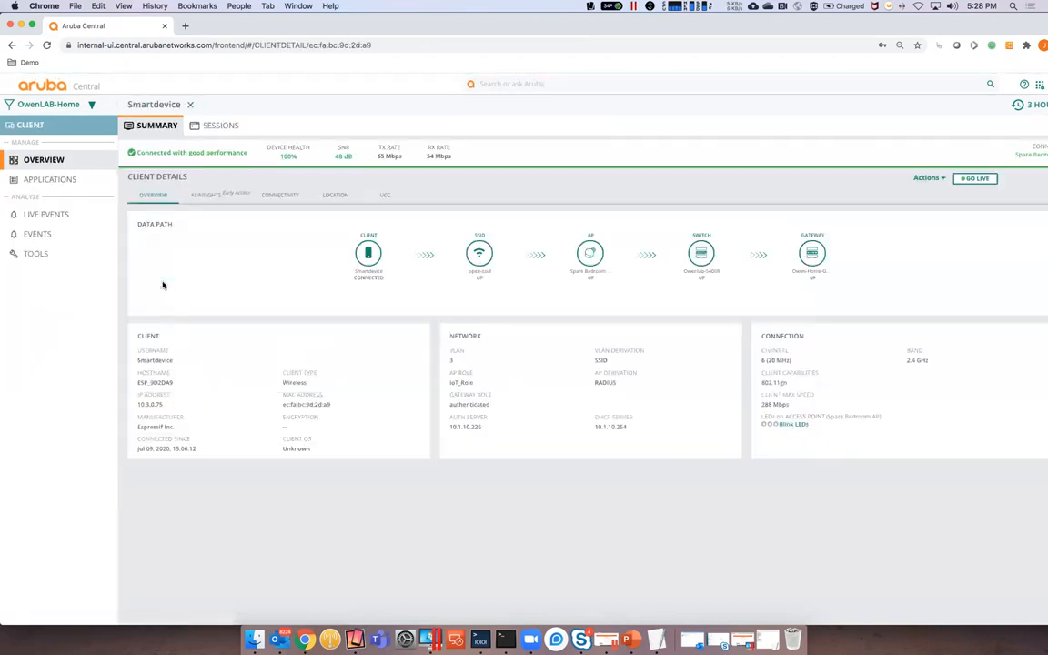
left_click(334, 196)
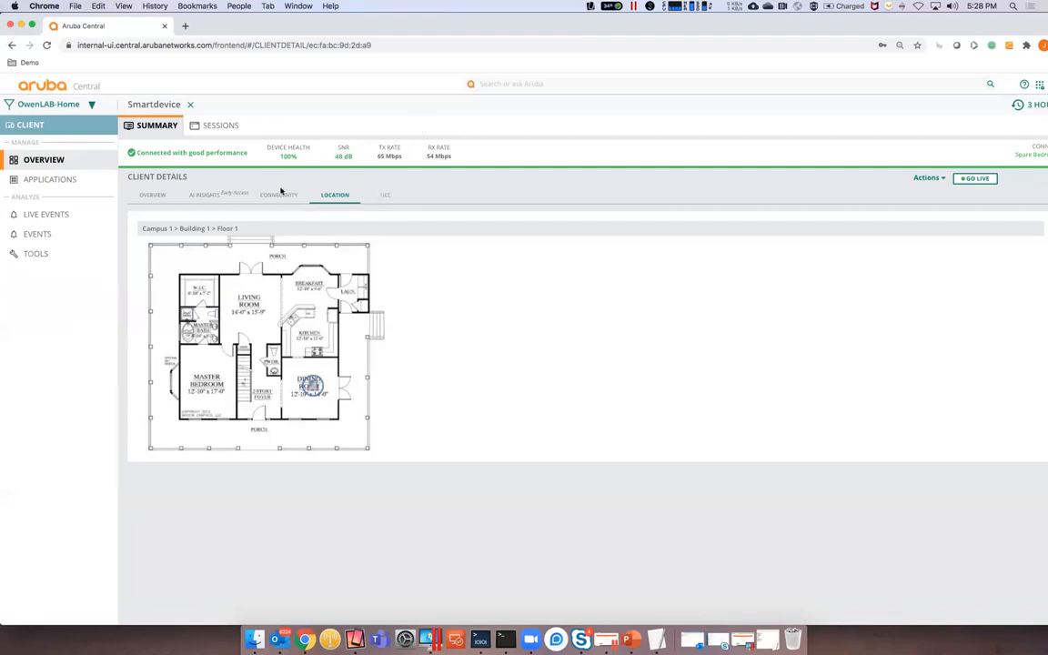
left_click(190, 105)
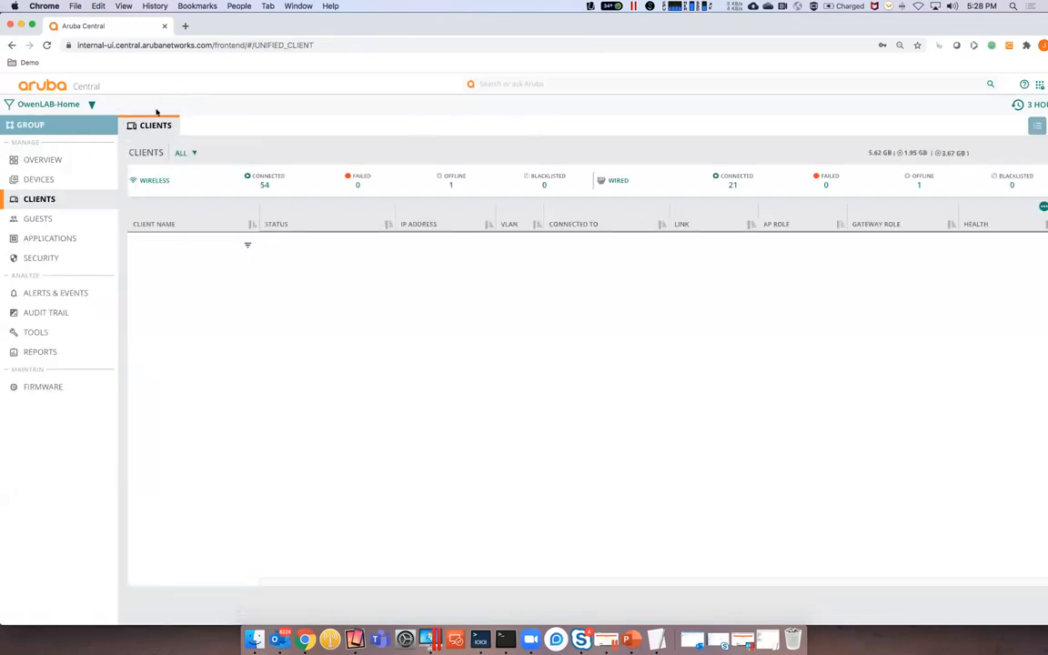
Bring up the filter listing of groups, labels, sites and devices for the client list.
left_click(36, 105)
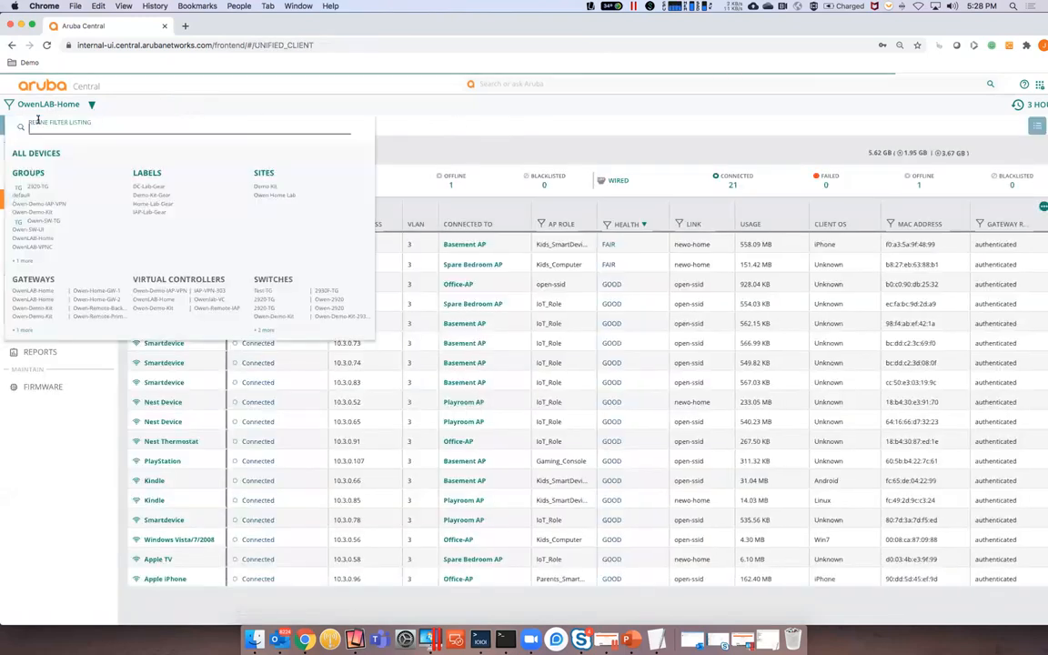